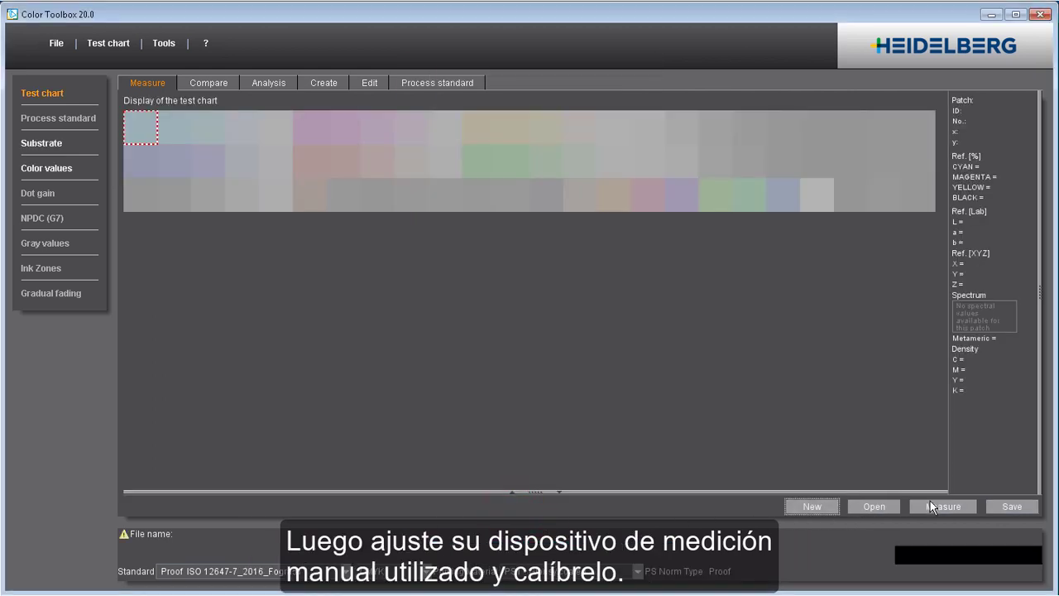
Set up the test chart measurement with the X-Rite Eye-One (strip) device and the UV (M2:ISO-13655) filter.
{"action": "left_click", "coordinate": [929, 507]}
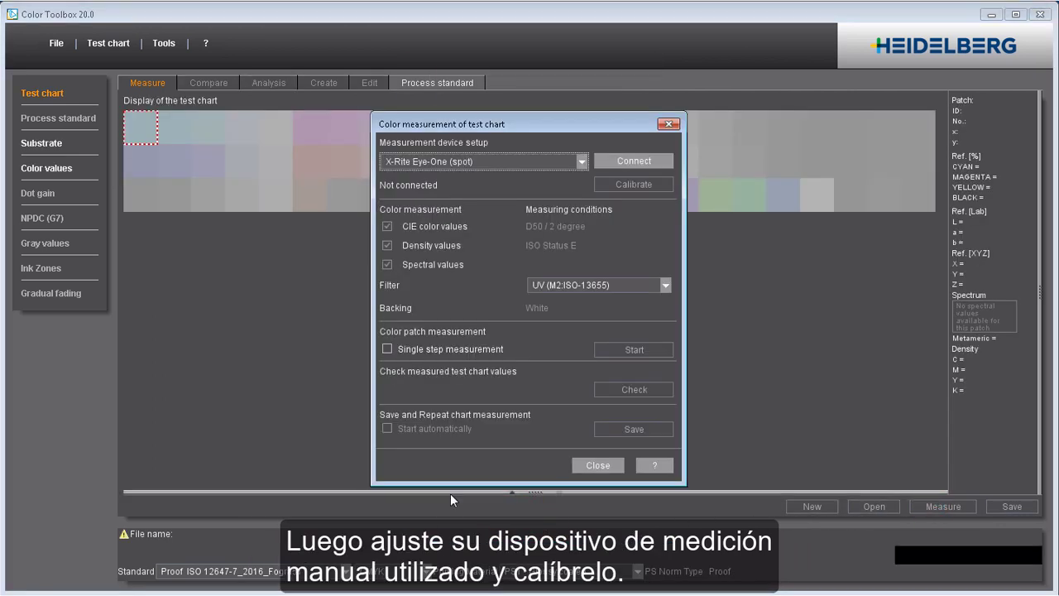
{"action": "left_click", "coordinate": [584, 161]}
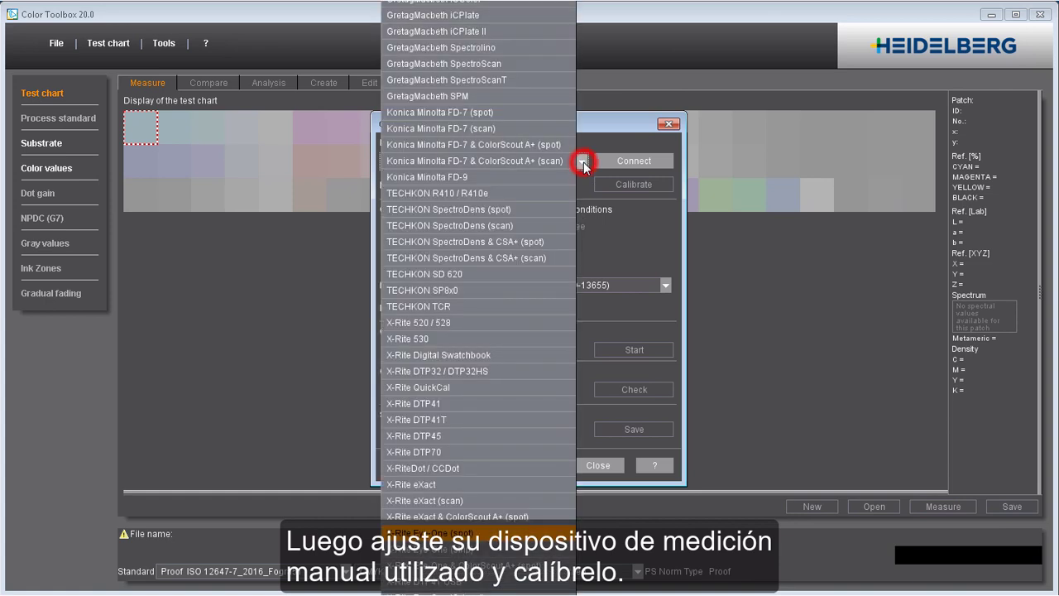
{"action": "left_click", "coordinate": [443, 550]}
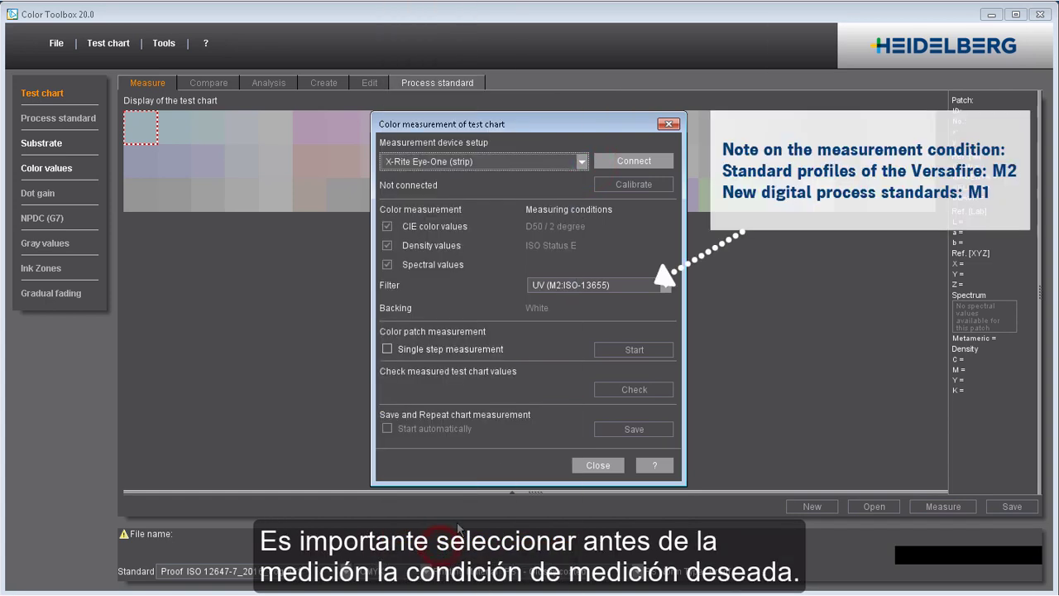
{"action": "left_click", "coordinate": [559, 285]}
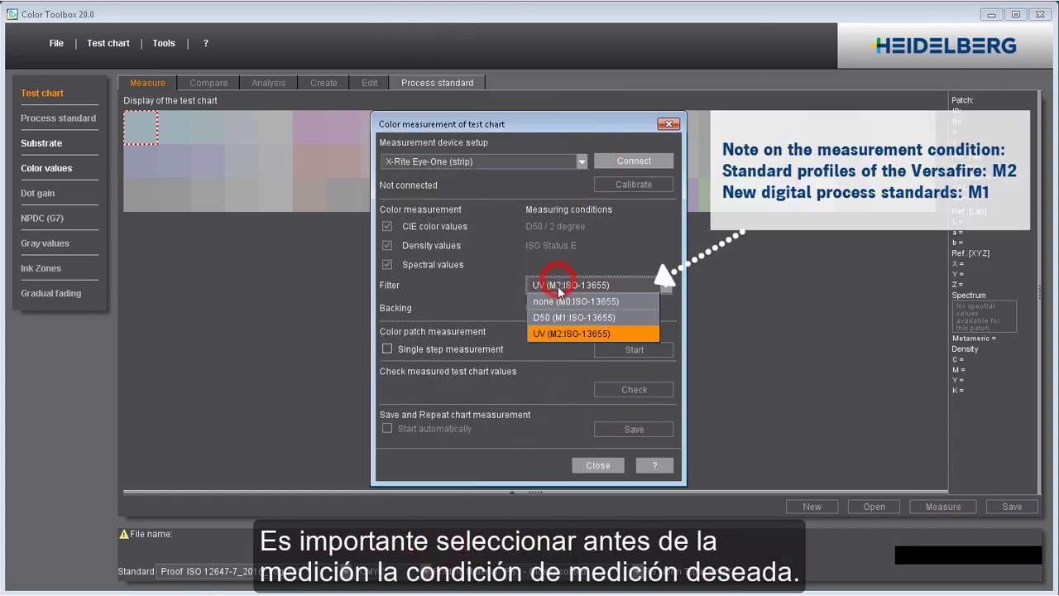
{"action": "left_click", "coordinate": [561, 334]}
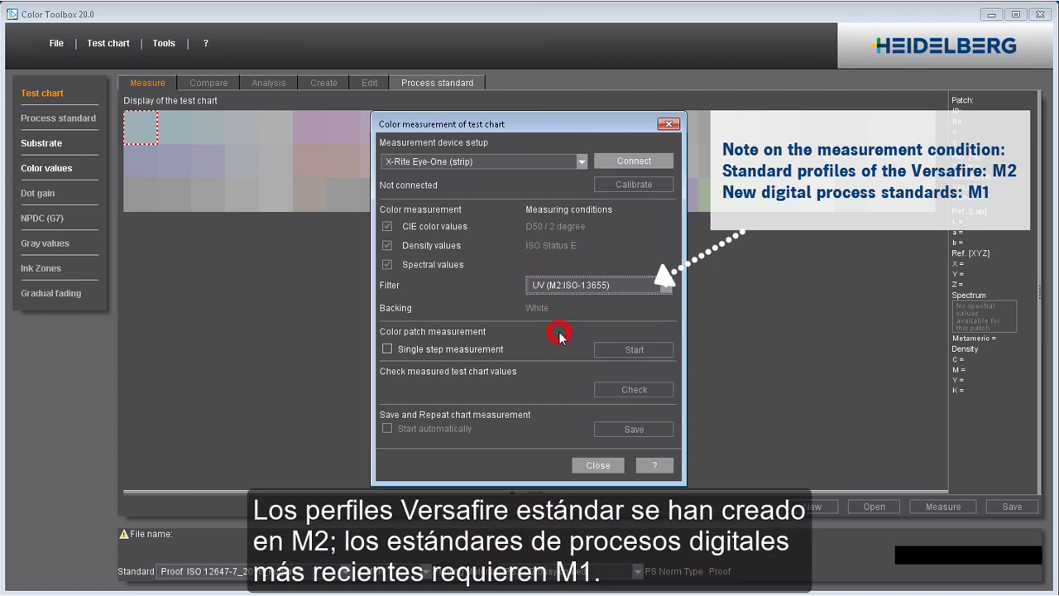
Connect the measuring device and calibrate it on its white tile.
{"action": "left_click", "coordinate": [616, 163]}
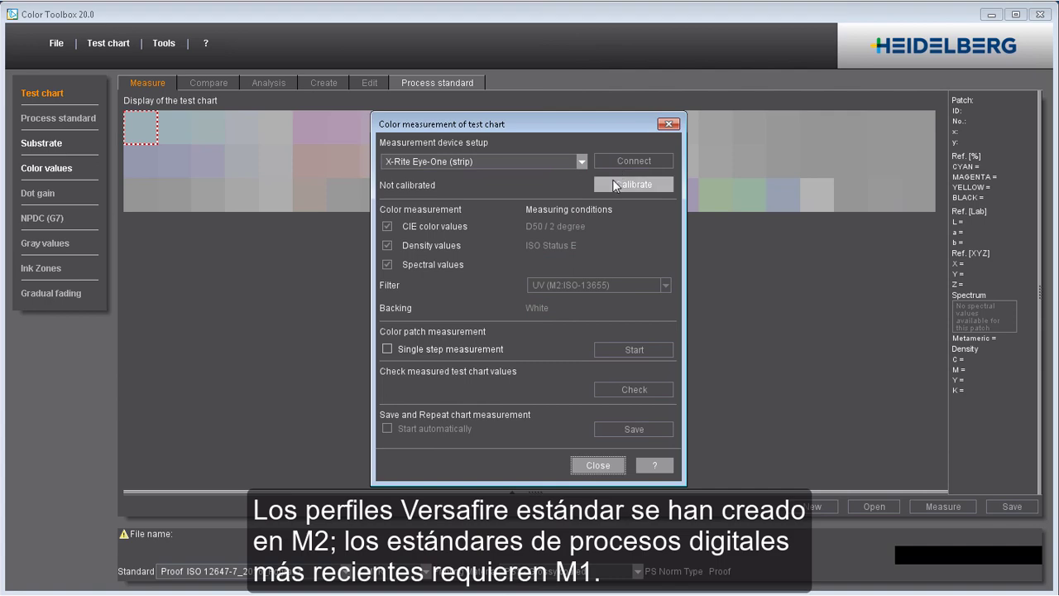
{"action": "left_click", "coordinate": [612, 179]}
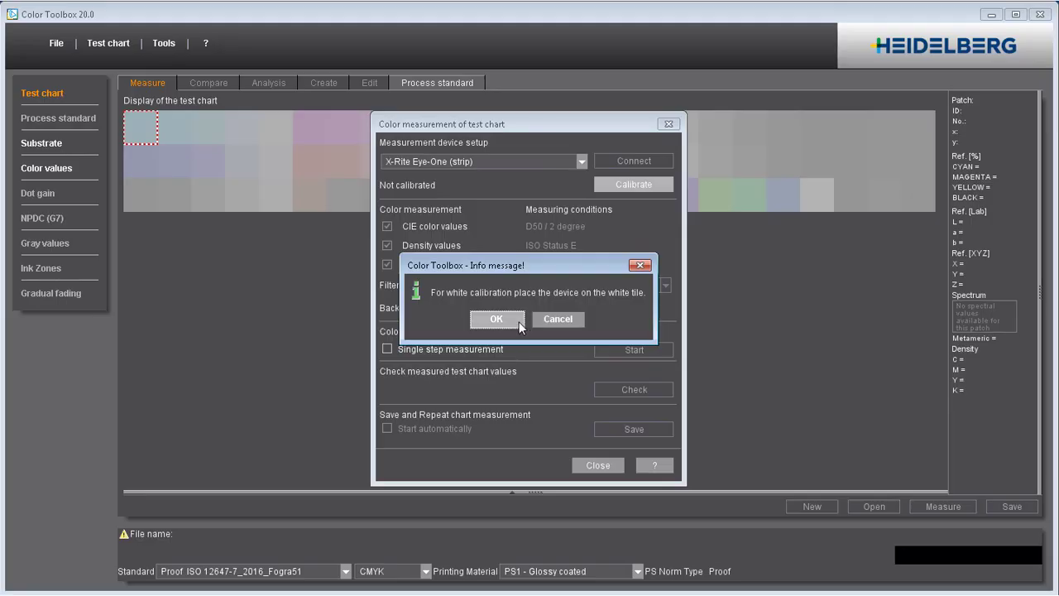
{"action": "left_click", "coordinate": [497, 318]}
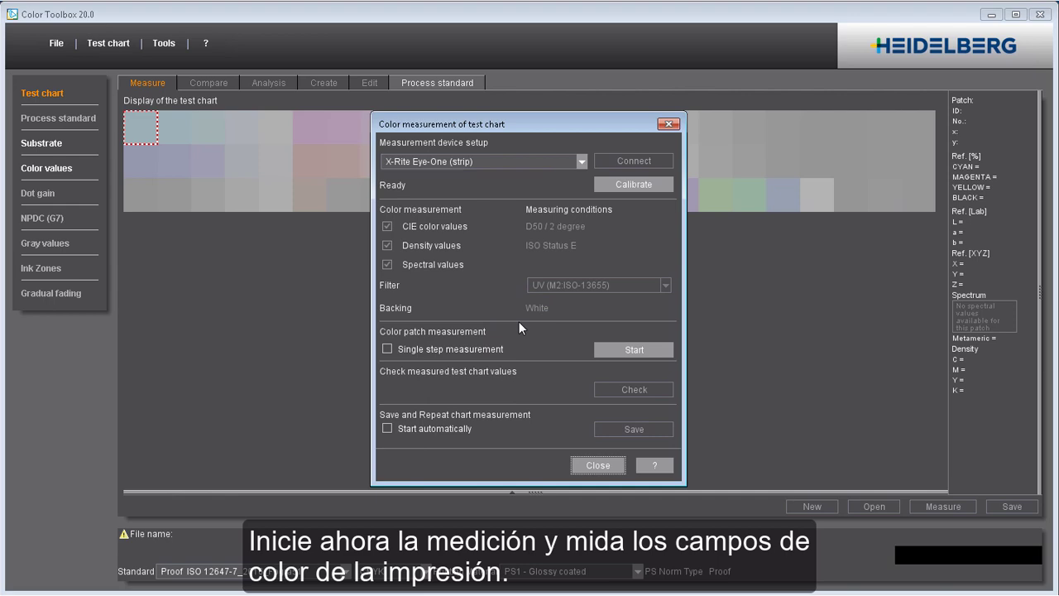
Measure the strips of the test chart, save the measured values under the suggested FOGRAMK3ABC-M2 file name, and close the measurement dialog.
{"action": "left_click", "coordinate": [610, 349]}
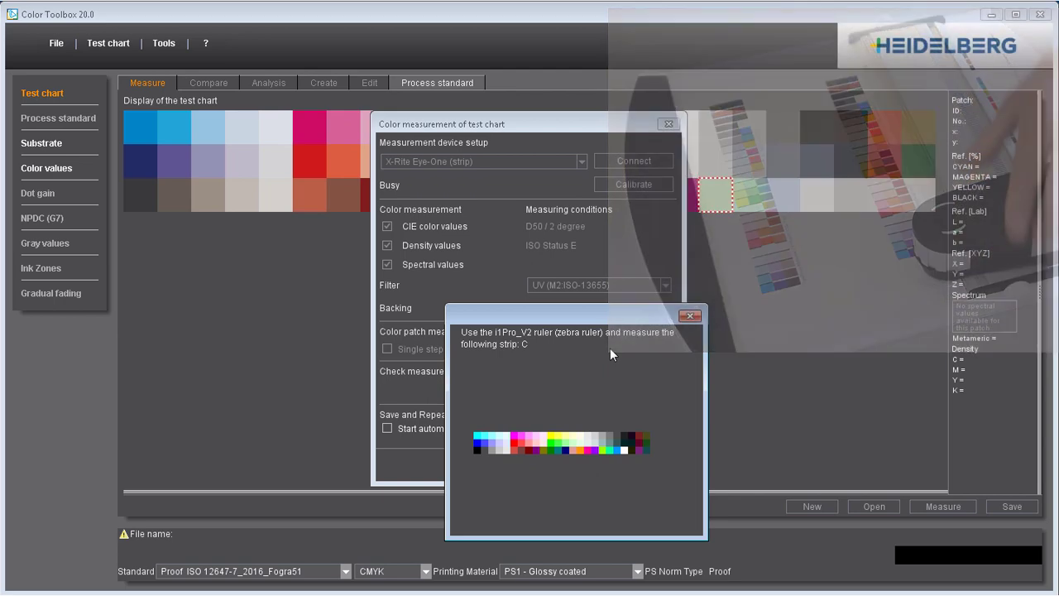
{"action": "left_click", "coordinate": [625, 430]}
{"action": "left_click", "coordinate": [674, 422]}
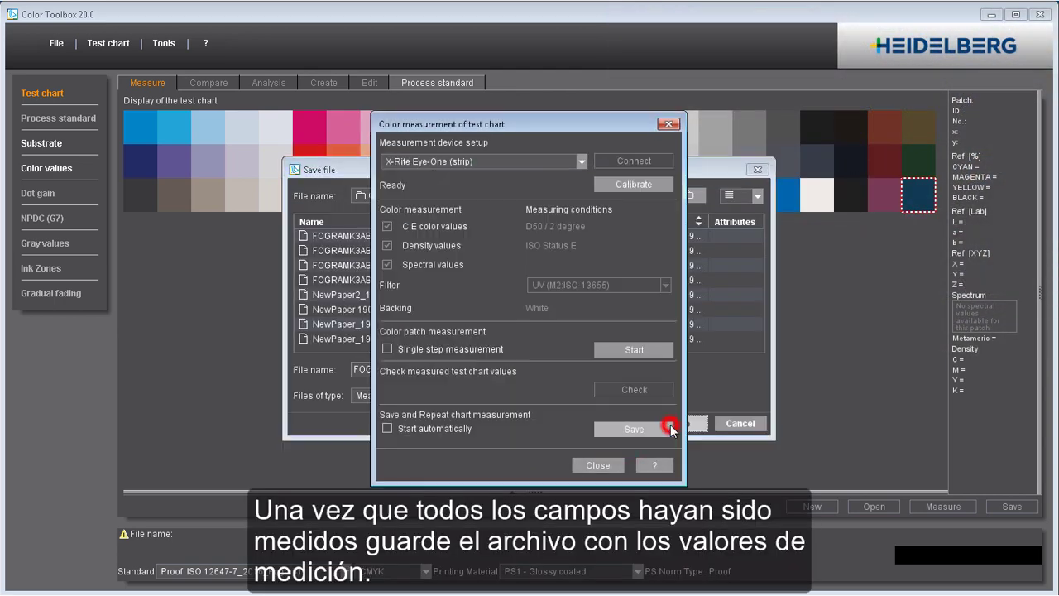
{"action": "left_click", "coordinate": [611, 465]}
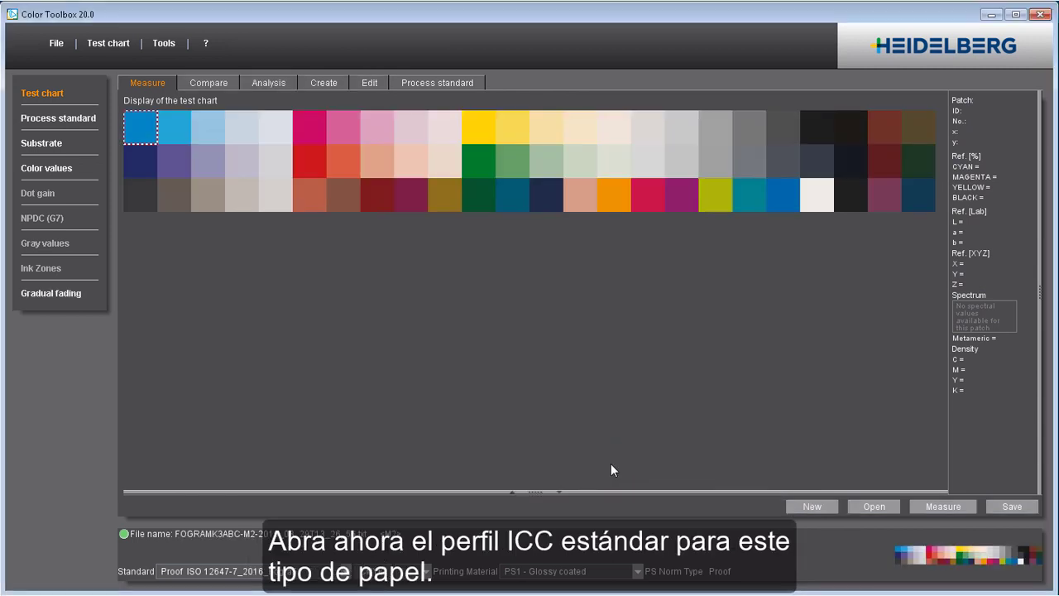
Start opening a file and browse from Computer to the PTConfig network drive (Z:).
{"action": "left_click", "coordinate": [857, 508]}
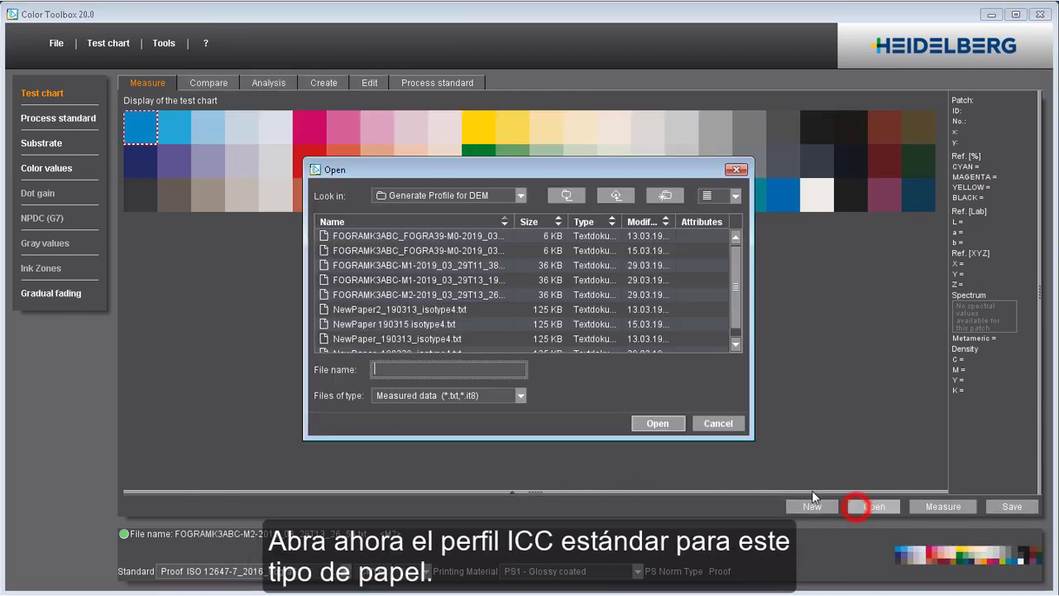
{"action": "left_click", "coordinate": [465, 195]}
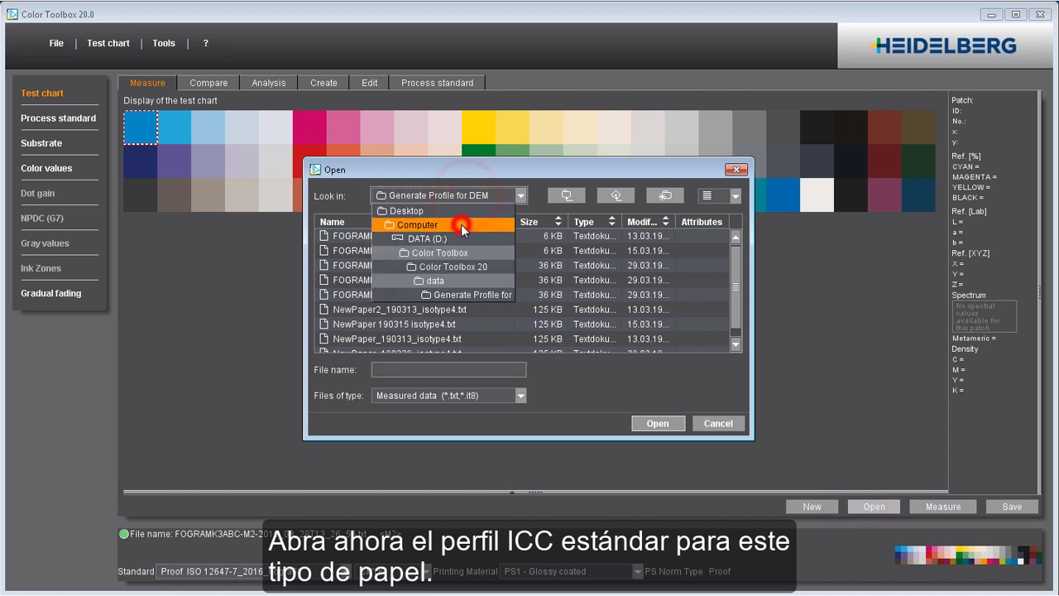
{"action": "left_click", "coordinate": [461, 224]}
{"action": "left_click", "coordinate": [734, 330]}
{"action": "double_click", "coordinate": [469, 344]}
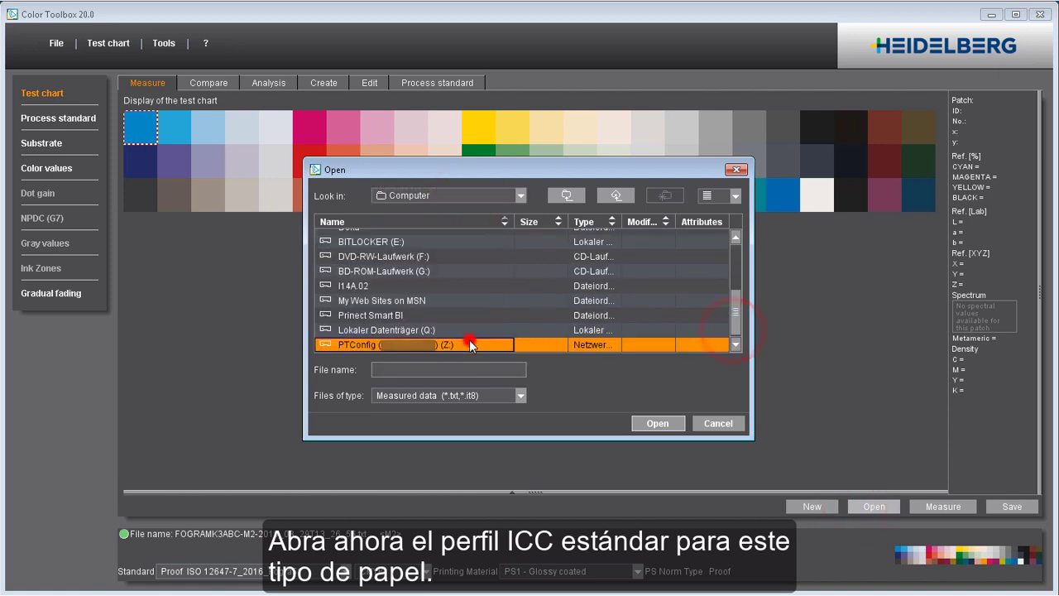
Browse through SysConfig, Resources and ICC-Profiles to the EP folder inside Digital.
{"action": "scroll", "coordinate": [469, 340], "scroll_direction": "down", "scroll_amount": 4}
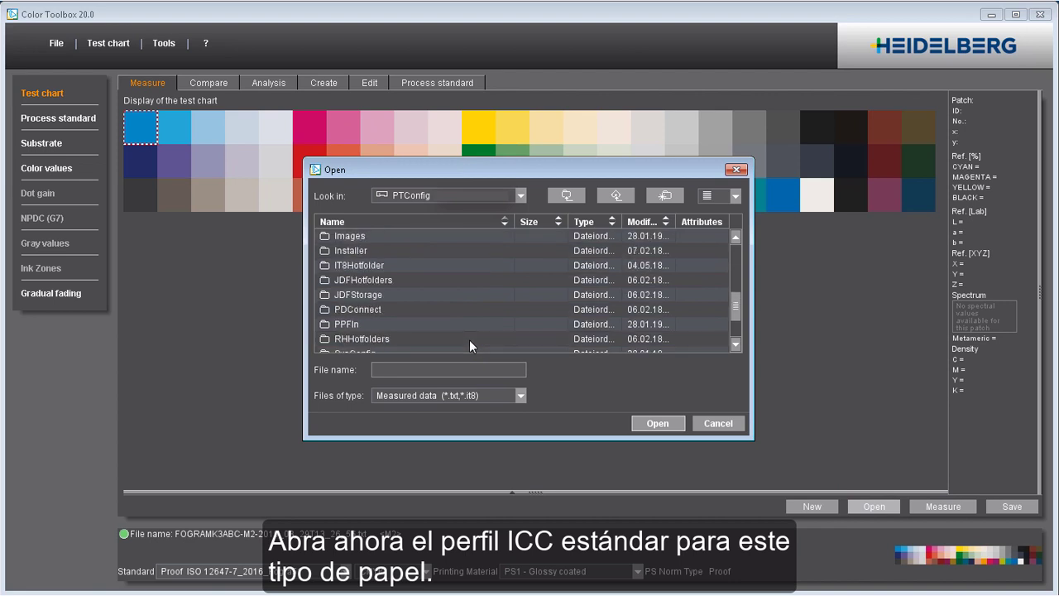
{"action": "scroll", "coordinate": [464, 331], "scroll_direction": "down", "scroll_amount": 1}
{"action": "double_click", "coordinate": [446, 301]}
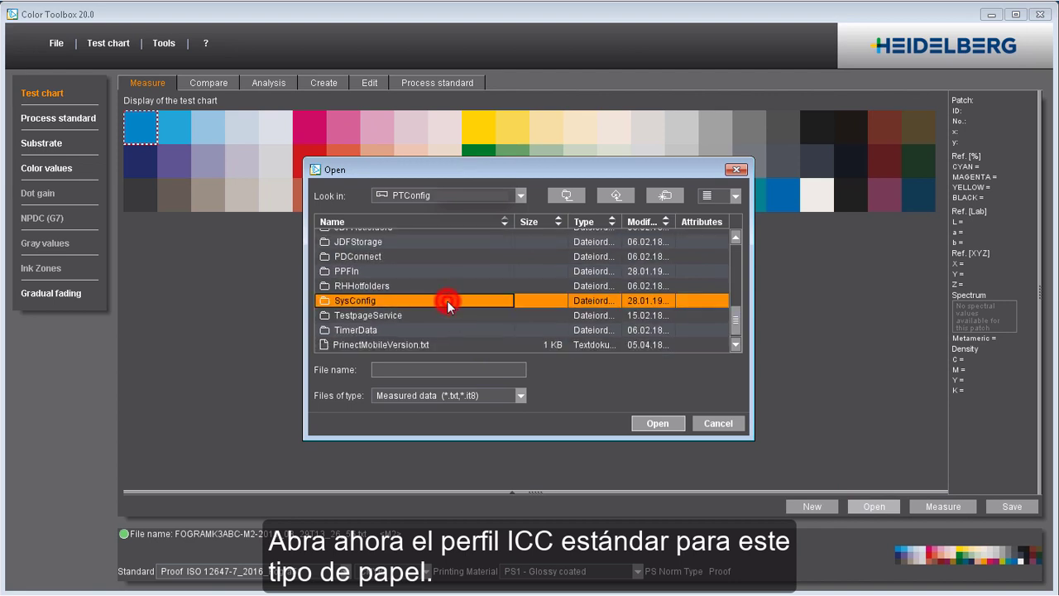
{"action": "double_click", "coordinate": [446, 338]}
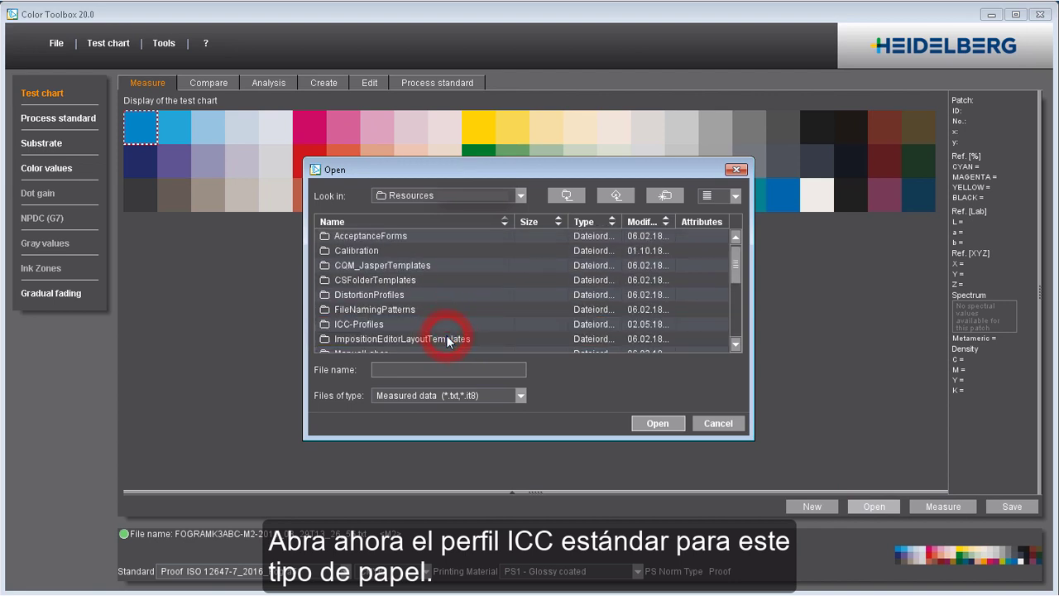
{"action": "double_click", "coordinate": [446, 322]}
{"action": "double_click", "coordinate": [444, 324]}
{"action": "double_click", "coordinate": [418, 265]}
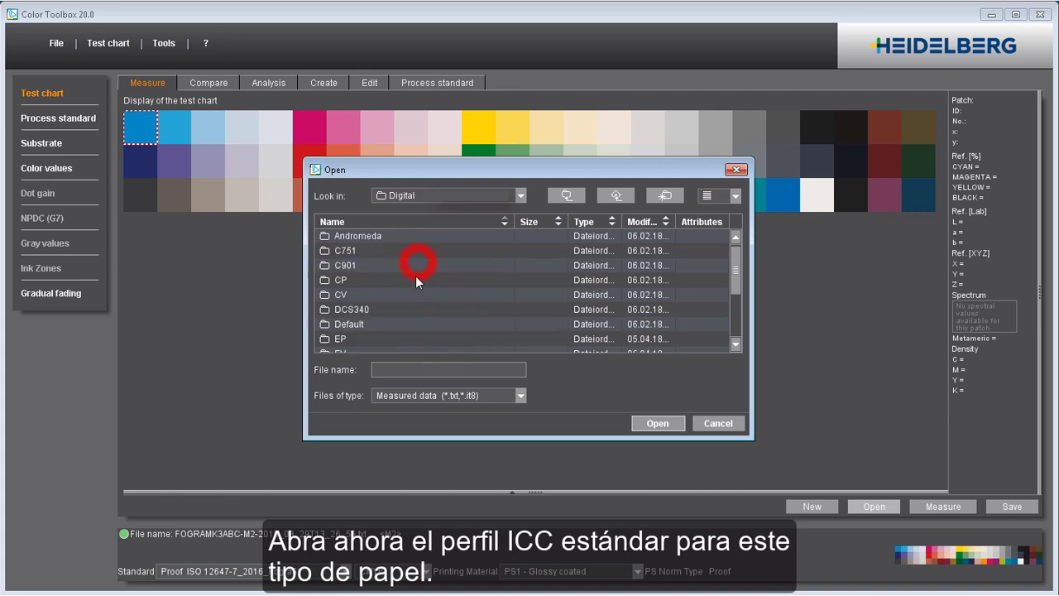
{"action": "double_click", "coordinate": [413, 339]}
Filter the files to ICC profiles (*.icm, *.icc) and open isotype4.icc.
{"action": "left_click", "coordinate": [426, 394]}
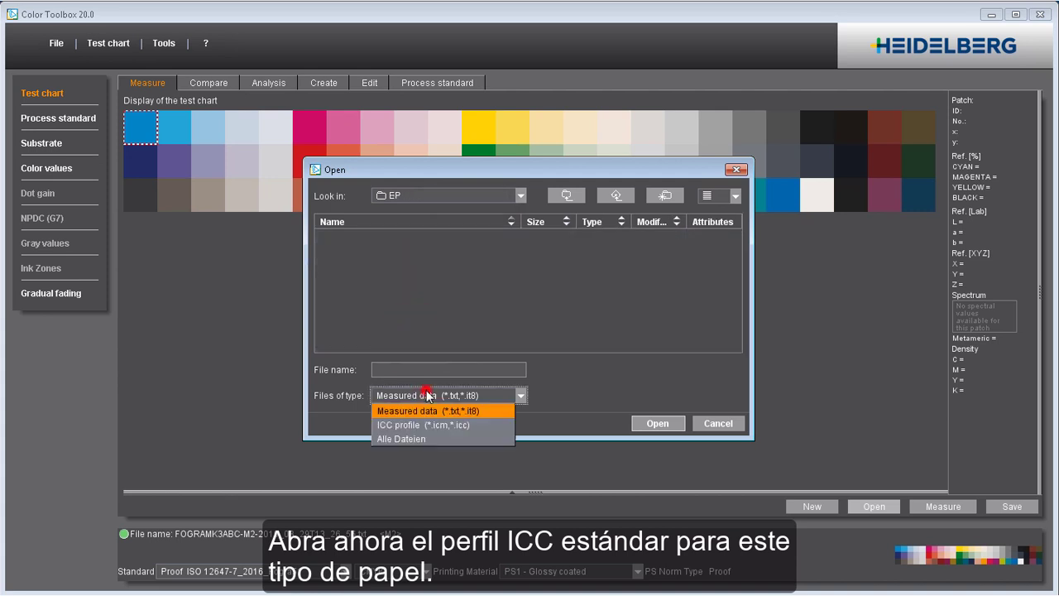
{"action": "left_click", "coordinate": [422, 425]}
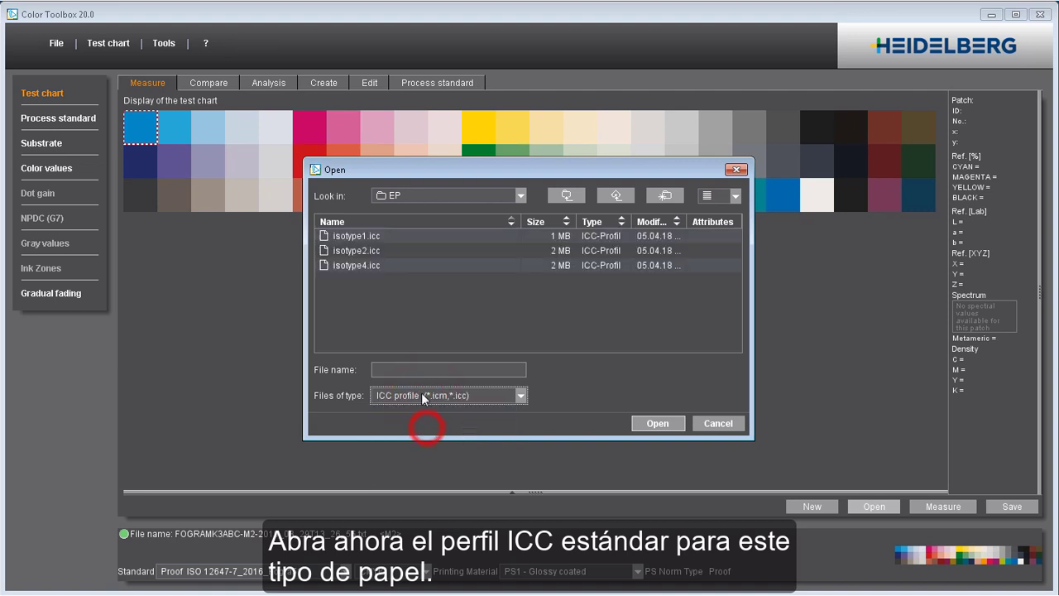
{"action": "left_click", "coordinate": [382, 266]}
{"action": "left_click", "coordinate": [653, 423]}
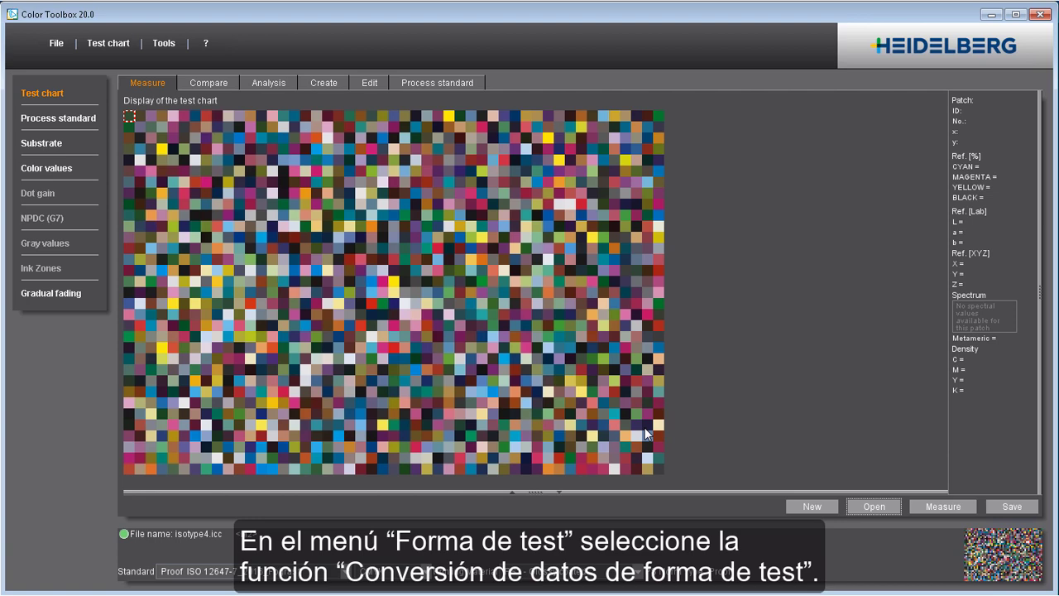
Convert the profile's test chart data for the changed print process, using the saved FOGRAMK3ABC-M2 measurement file as the imported color data.
{"action": "left_click", "coordinate": [118, 47]}
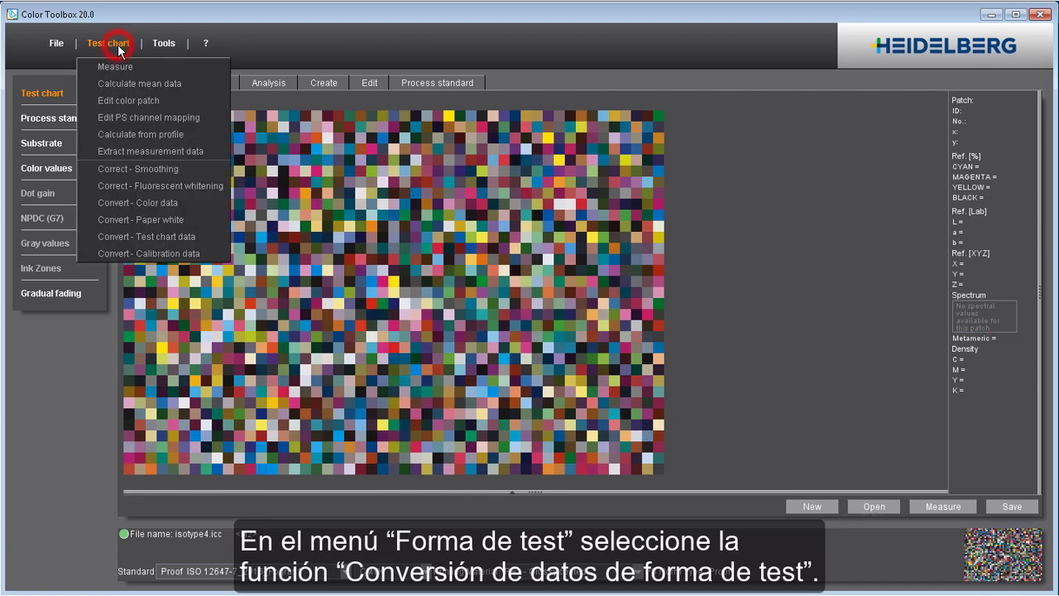
{"action": "left_click", "coordinate": [139, 237]}
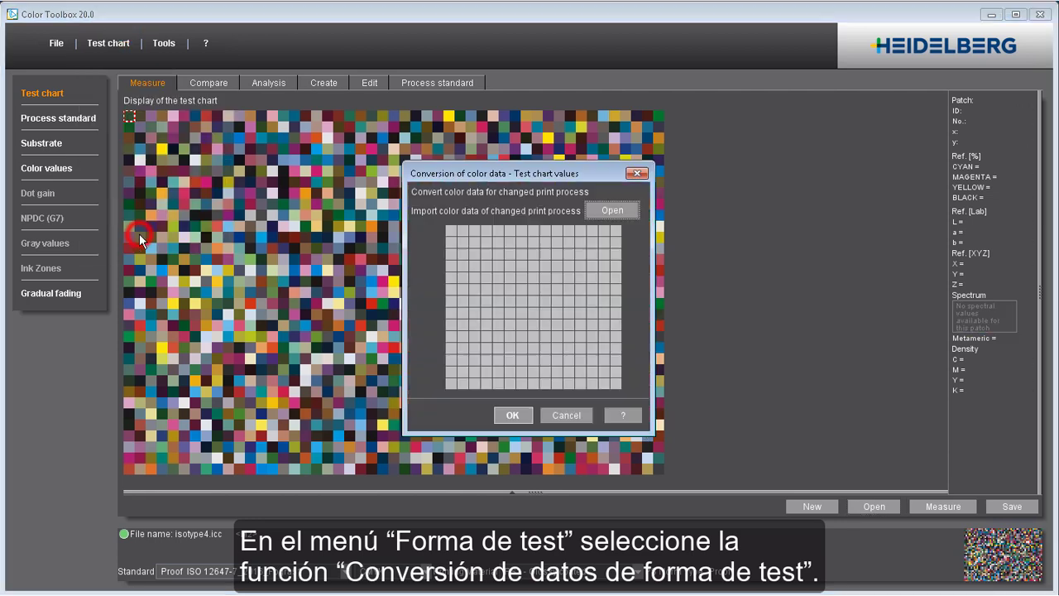
{"action": "left_click", "coordinate": [596, 211]}
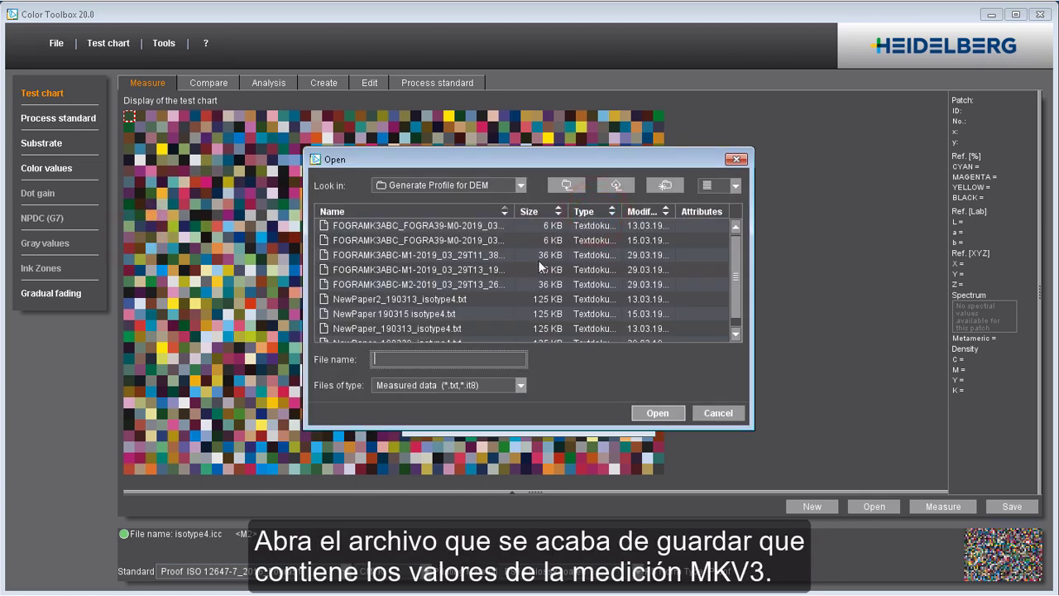
{"action": "left_click", "coordinate": [507, 284]}
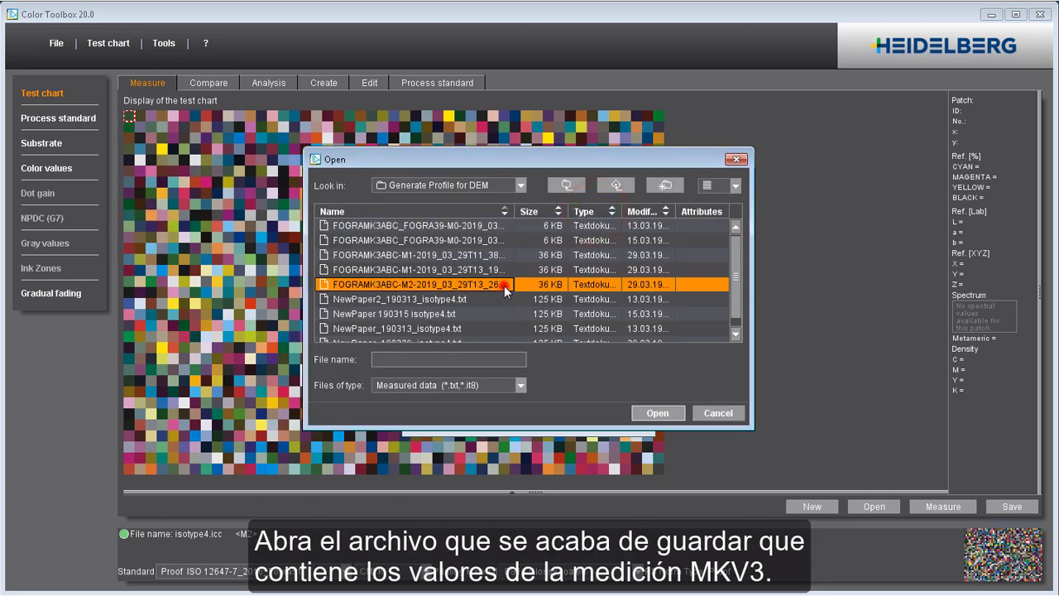
{"action": "left_click", "coordinate": [650, 413]}
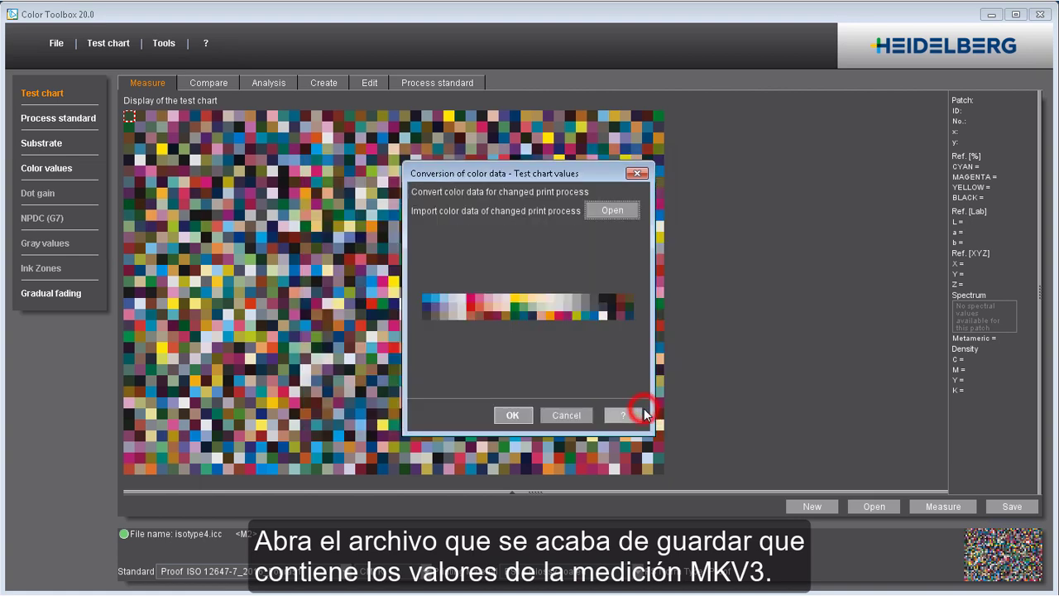
{"action": "left_click", "coordinate": [512, 416]}
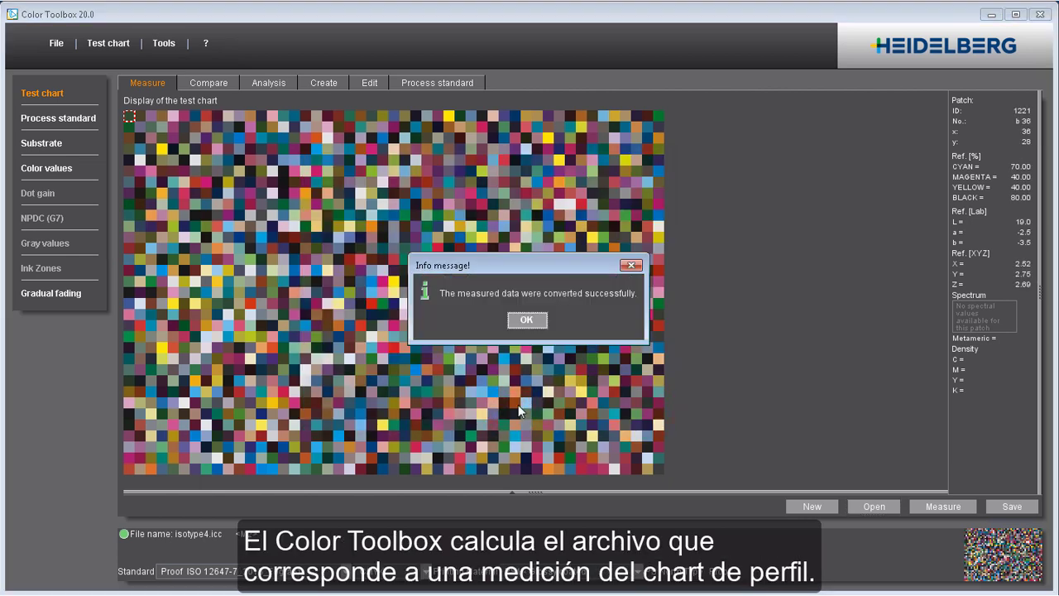
{"action": "left_click", "coordinate": [534, 319]}
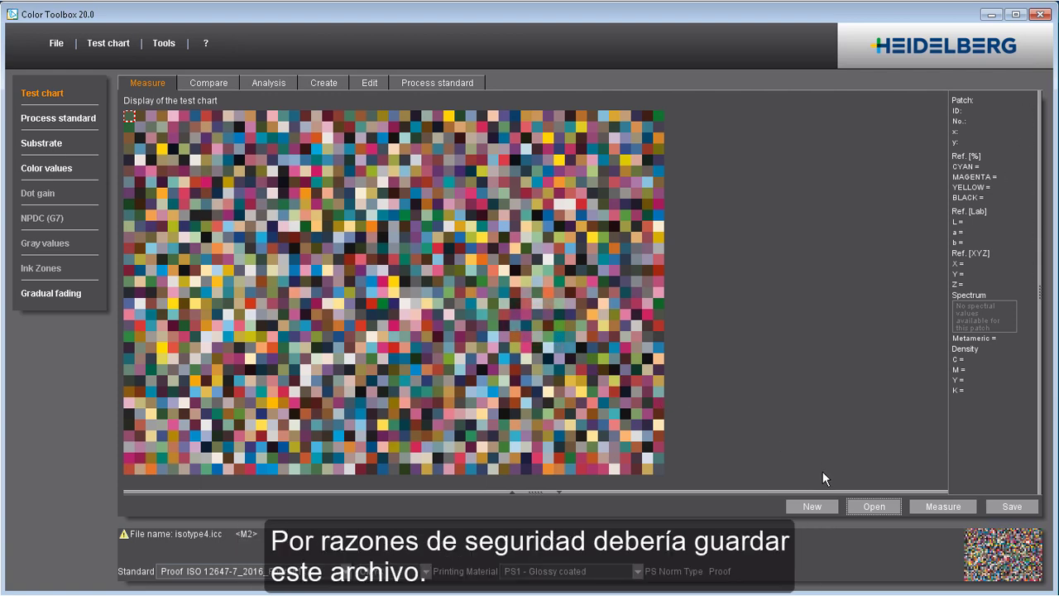
Save the converted measured data as NewPaper_190313_isotype4.txt in the Generate Profile for DEM folder.
{"action": "left_click", "coordinate": [1007, 506]}
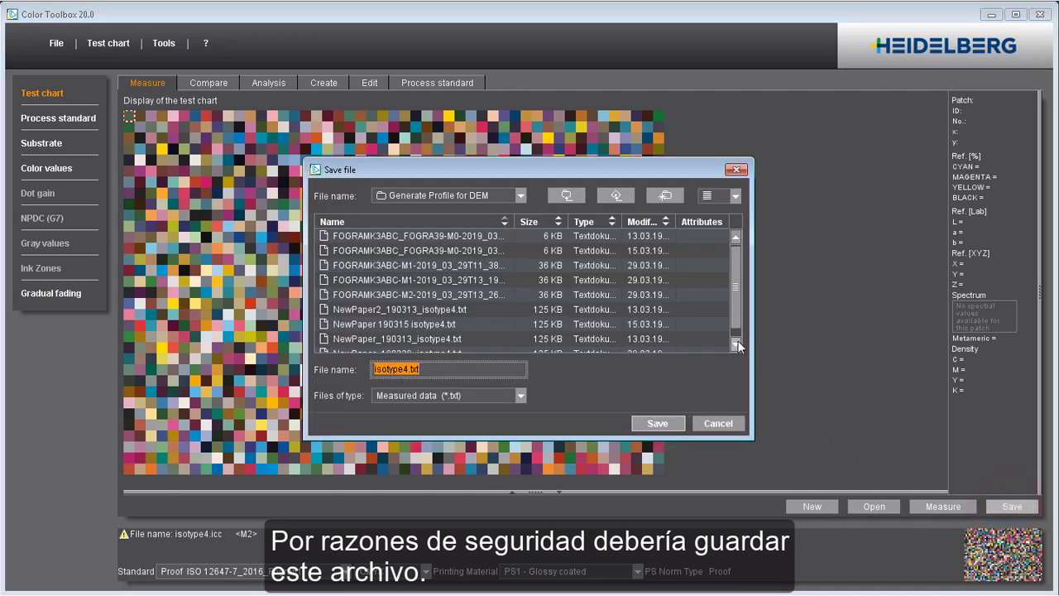
{"action": "left_click", "coordinate": [736, 344]}
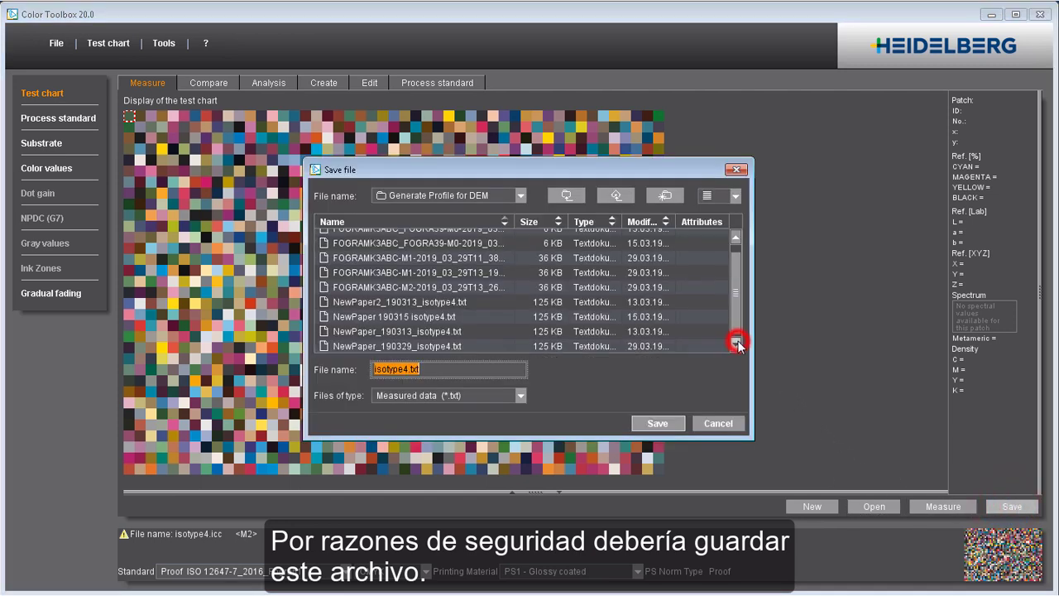
{"action": "left_click", "coordinate": [444, 329]}
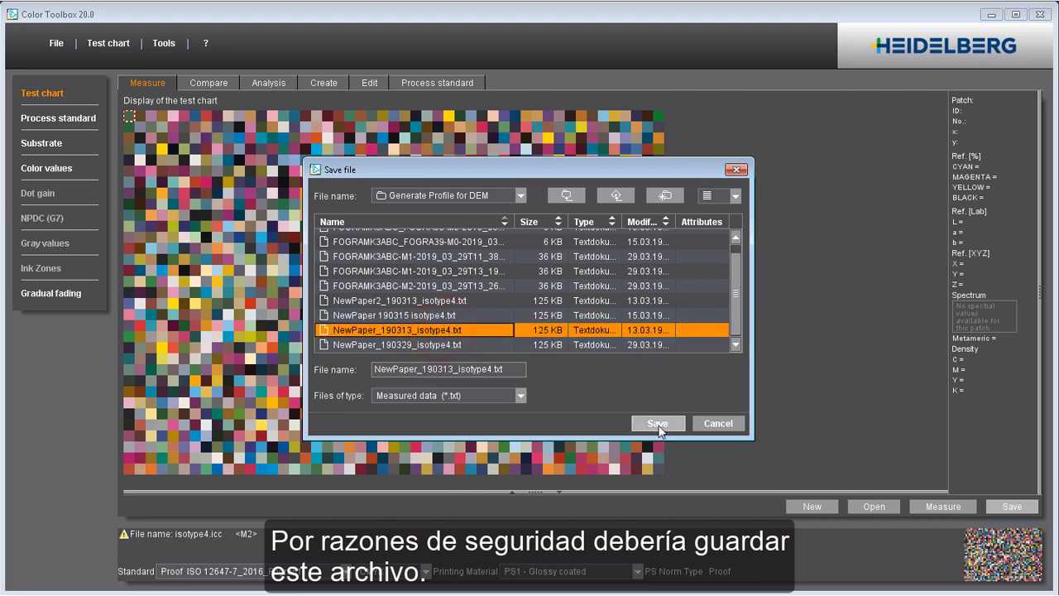
{"action": "left_click", "coordinate": [659, 423]}
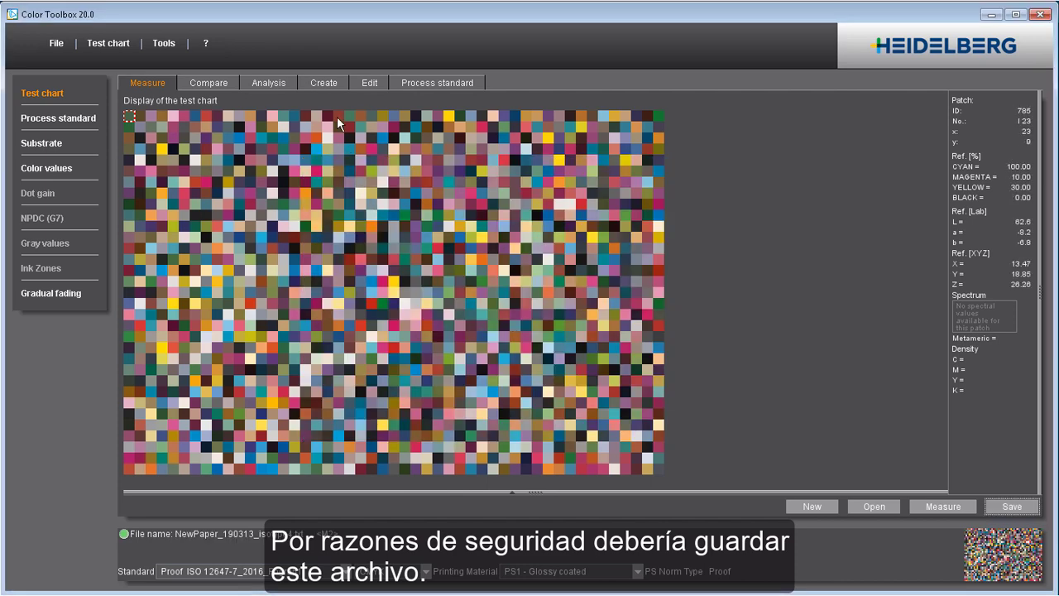
Start generating a profile from the converted data, with process Digital Printing and paper class Digital uncoated.
{"action": "left_click", "coordinate": [323, 84]}
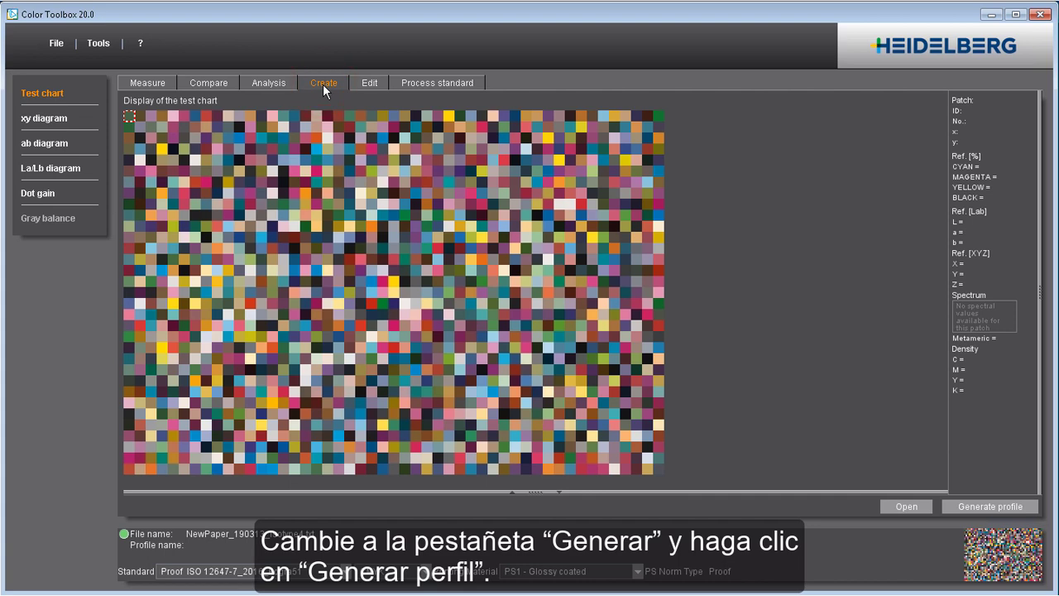
{"action": "left_click", "coordinate": [958, 506]}
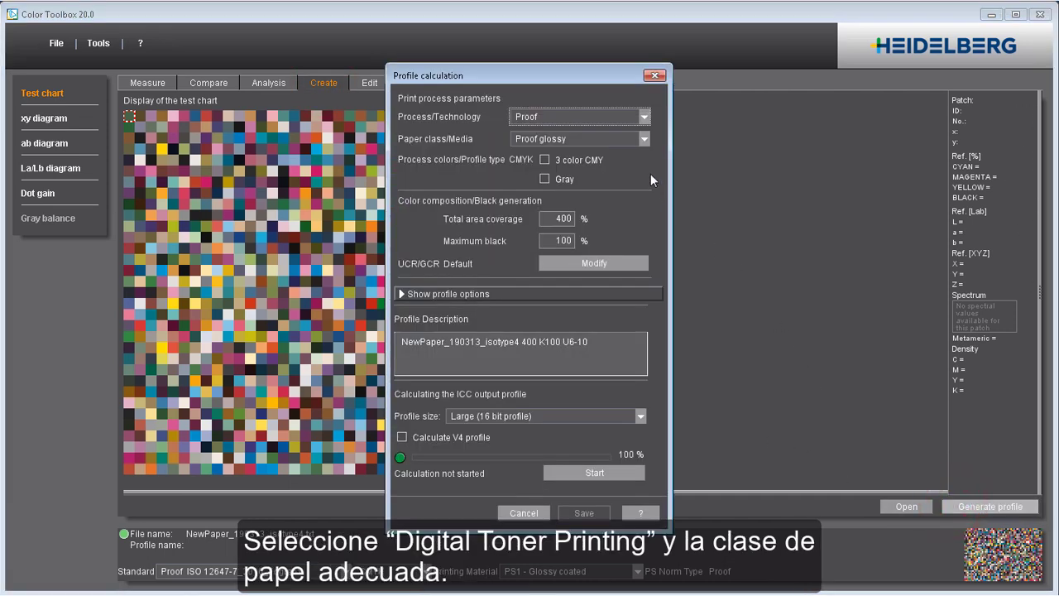
{"action": "left_click", "coordinate": [590, 118]}
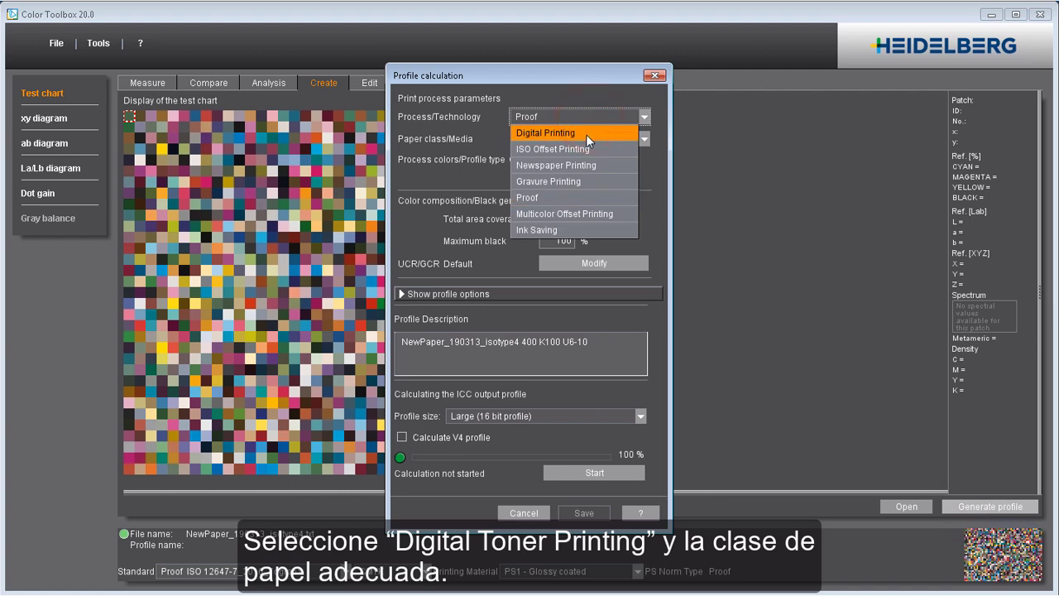
{"action": "left_click", "coordinate": [586, 134]}
{"action": "left_click", "coordinate": [586, 138]}
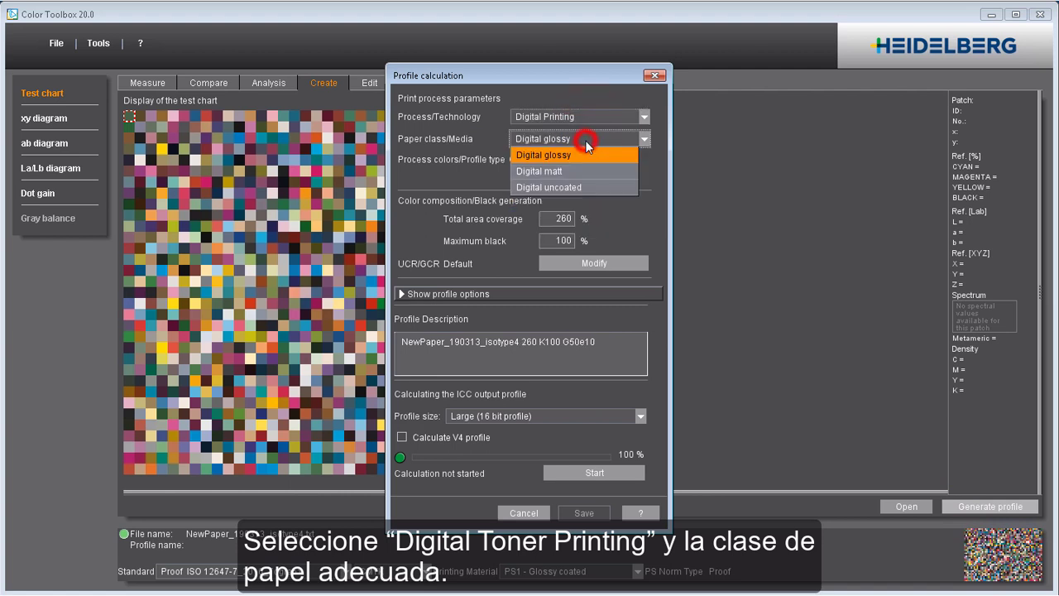
{"action": "left_click", "coordinate": [584, 187]}
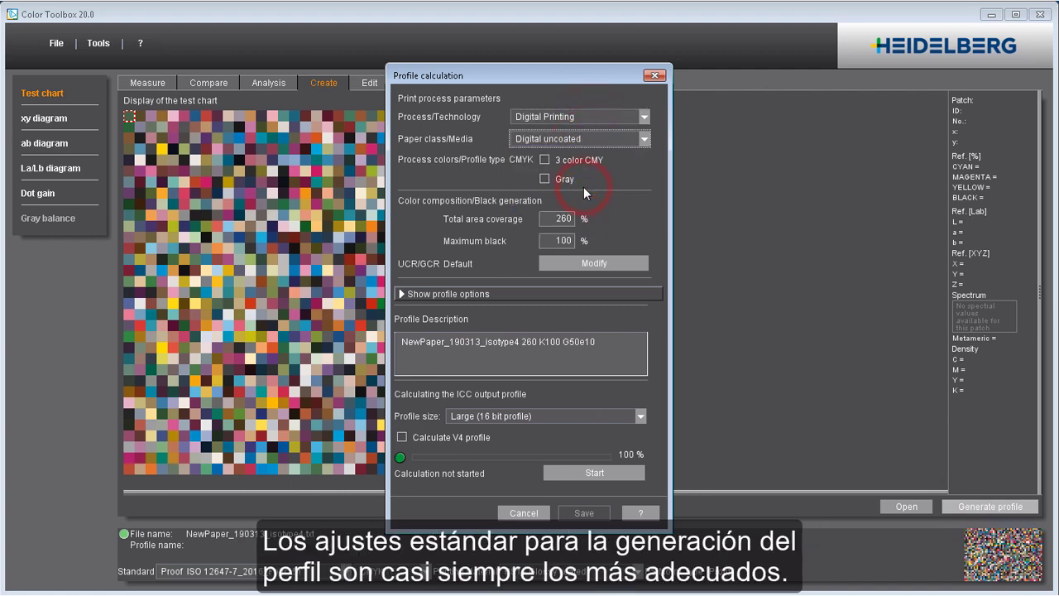
Calculate the ICC output profile and save it as NewPaper_190313_isotype4 260 K100 G50e10.icc in the profiles folder.
{"action": "left_click", "coordinate": [560, 473]}
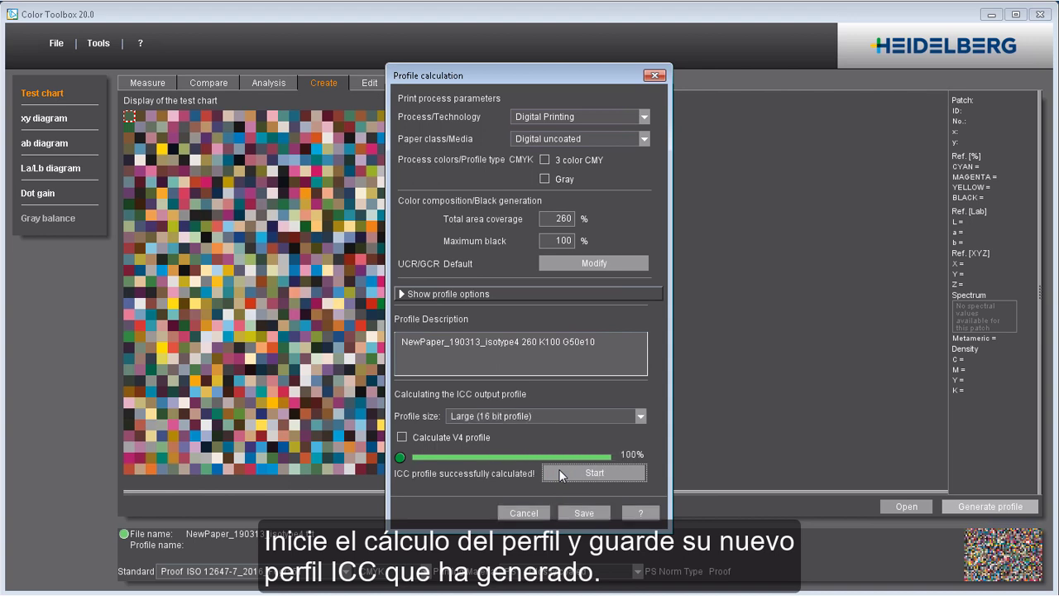
{"action": "left_click", "coordinate": [576, 511]}
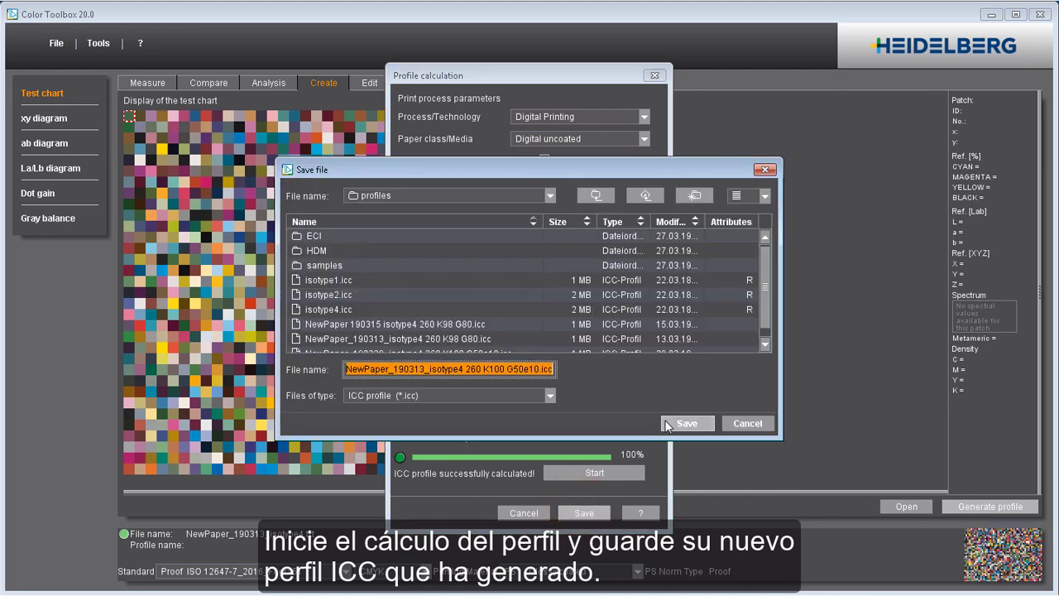
{"action": "left_click", "coordinate": [668, 423]}
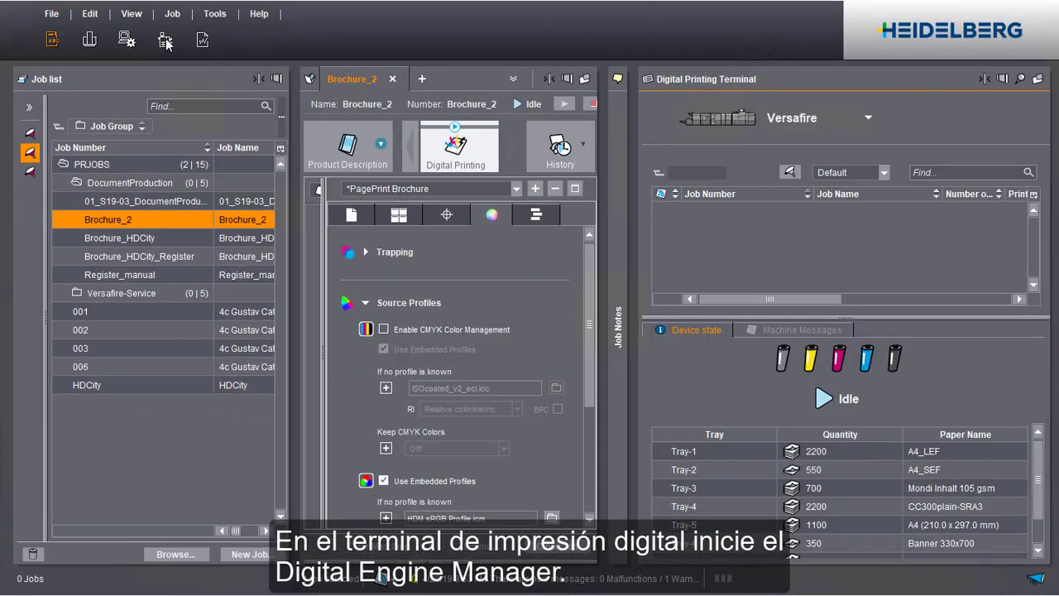
Switch to the Versafire's digital printing terminal, launch Digital Engine Manager and show its custom ICC profiles.
{"action": "left_click", "coordinate": [165, 39]}
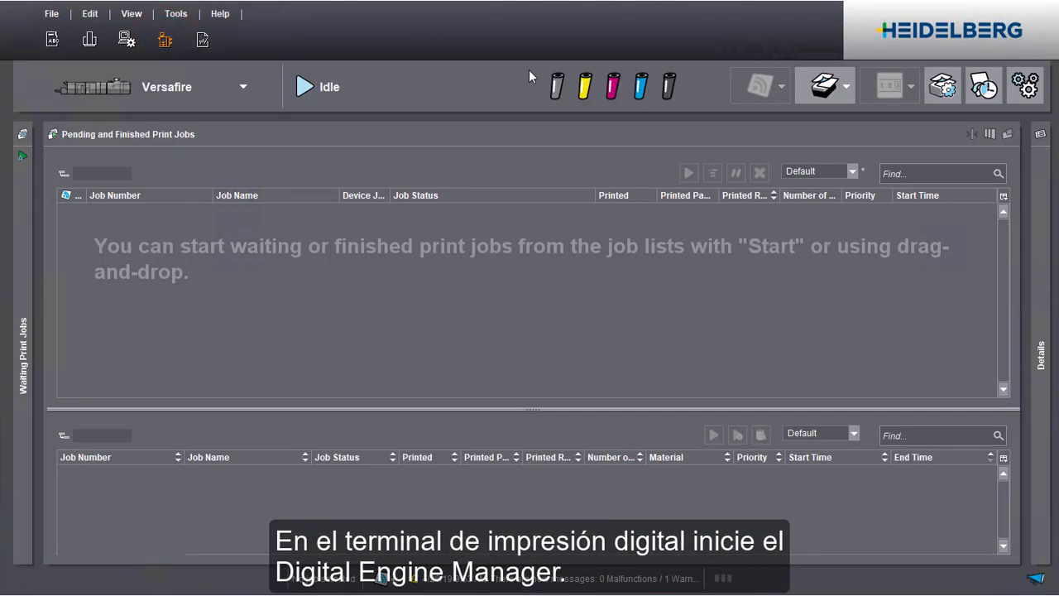
{"action": "left_click", "coordinate": [943, 86]}
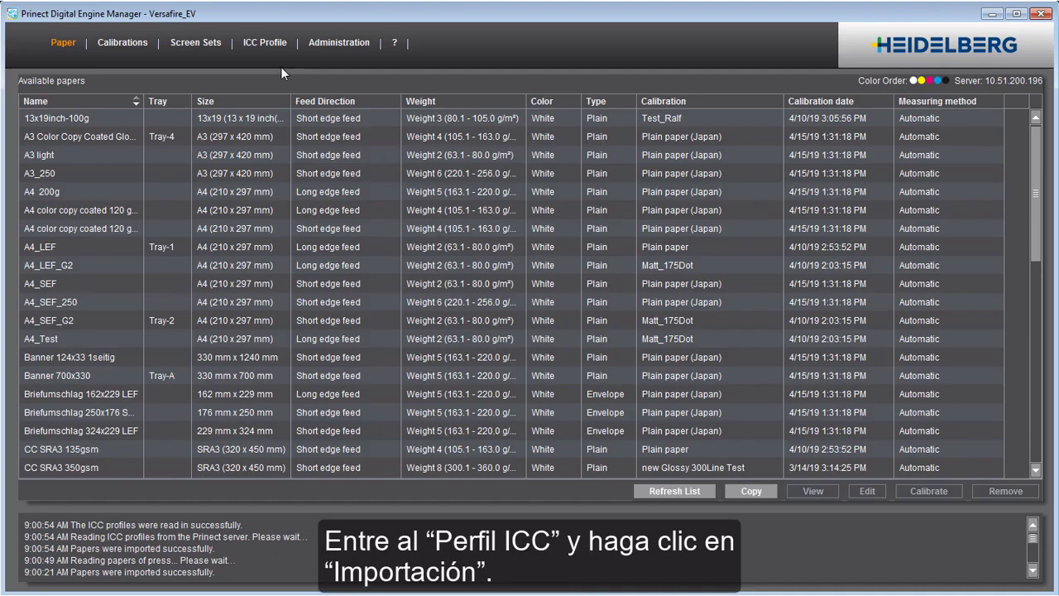
{"action": "left_click", "coordinate": [267, 44]}
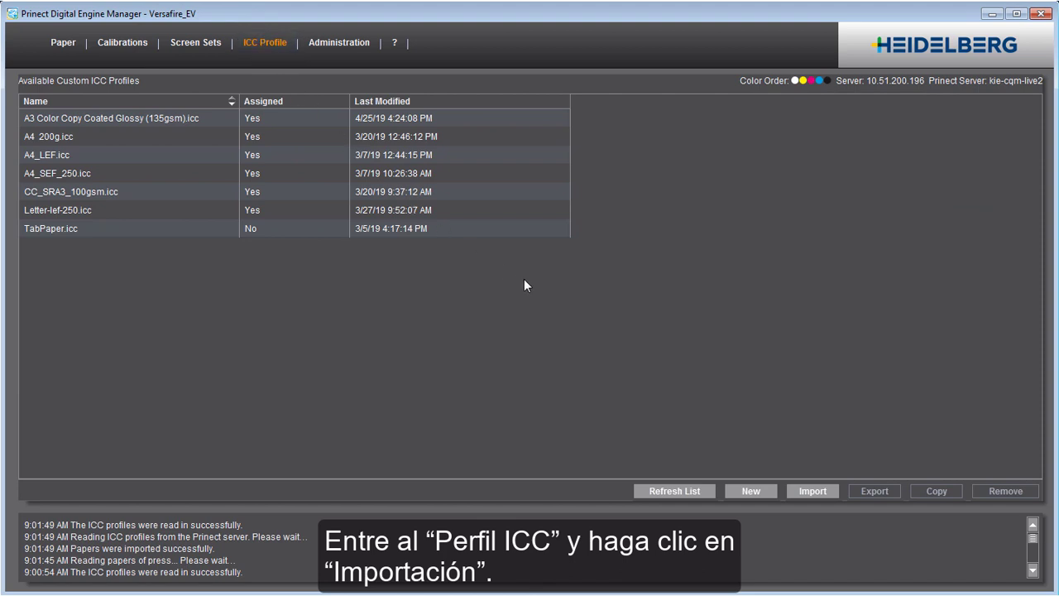
Import the NewPaper_190313_isotype4 260 K100 G50e10.icc profile from the TestData folder on drive HCV4D (C:).
{"action": "left_click", "coordinate": [812, 490]}
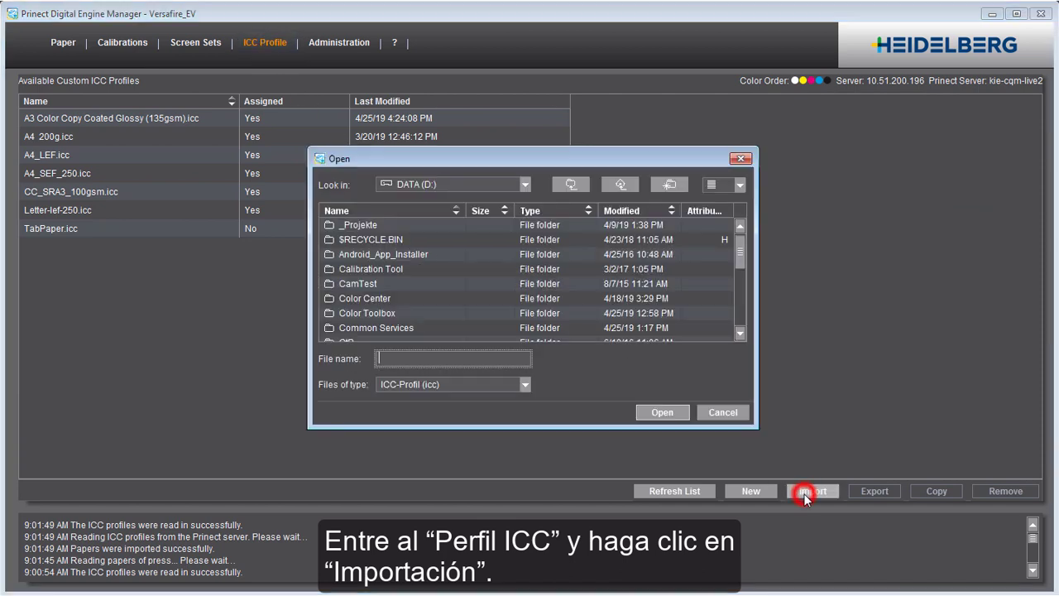
{"action": "left_click", "coordinate": [507, 186]}
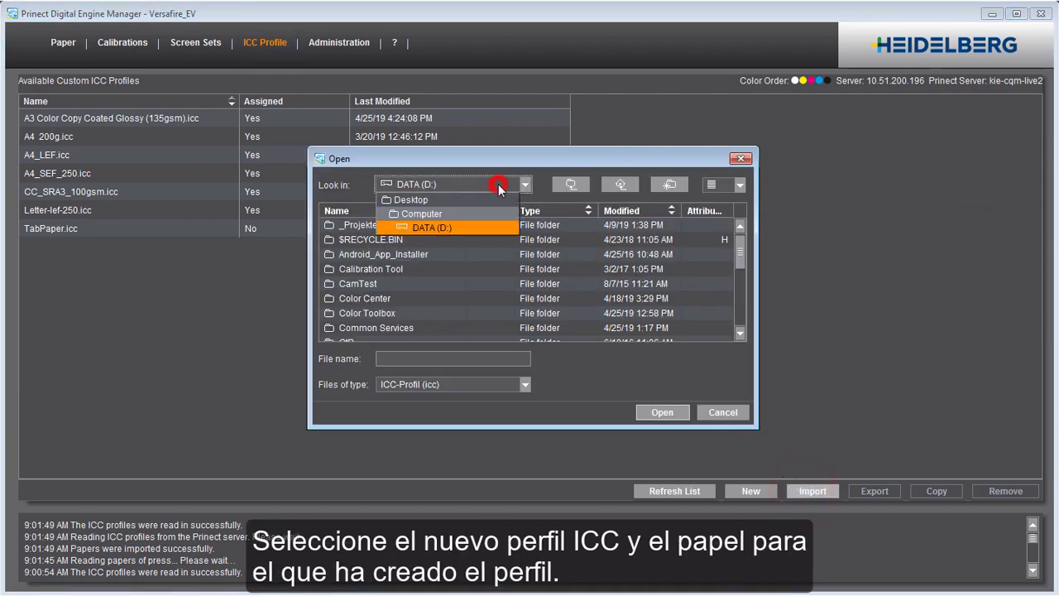
{"action": "left_click", "coordinate": [486, 210]}
{"action": "double_click", "coordinate": [441, 225]}
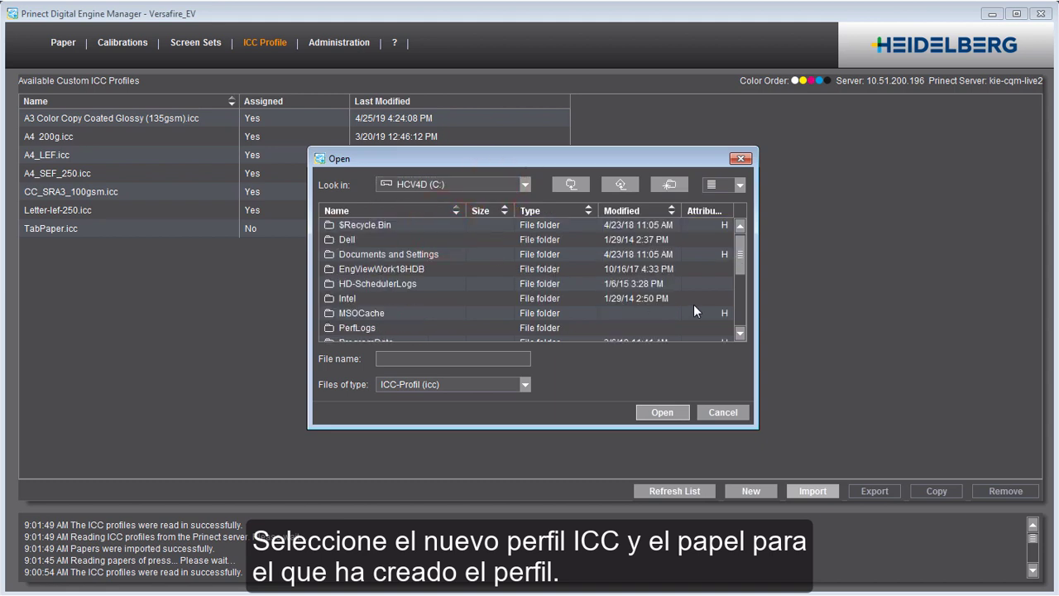
{"action": "left_click", "coordinate": [739, 317]}
{"action": "double_click", "coordinate": [460, 313]}
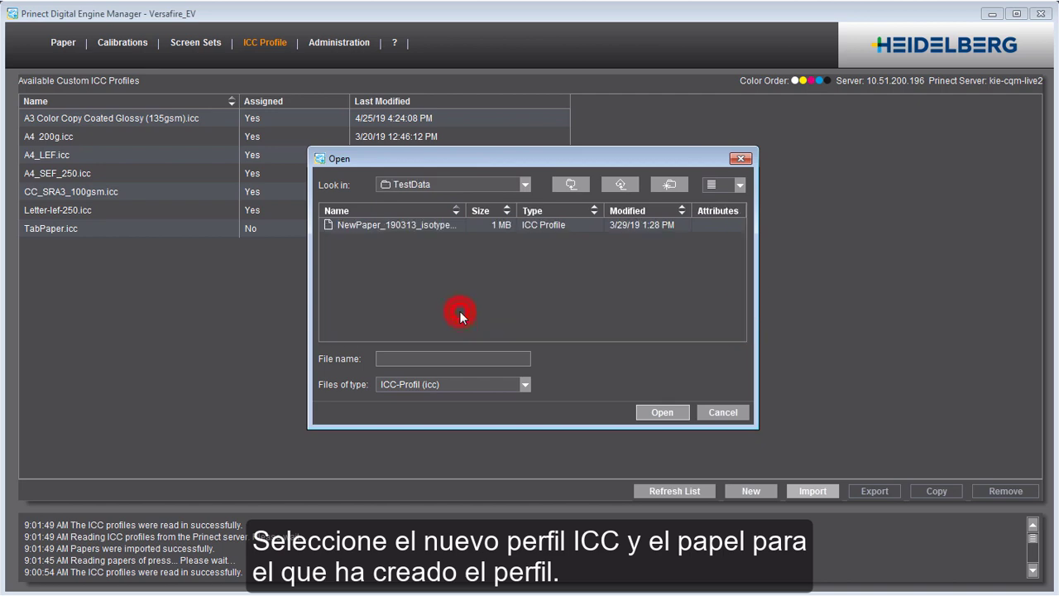
{"action": "left_click", "coordinate": [412, 225]}
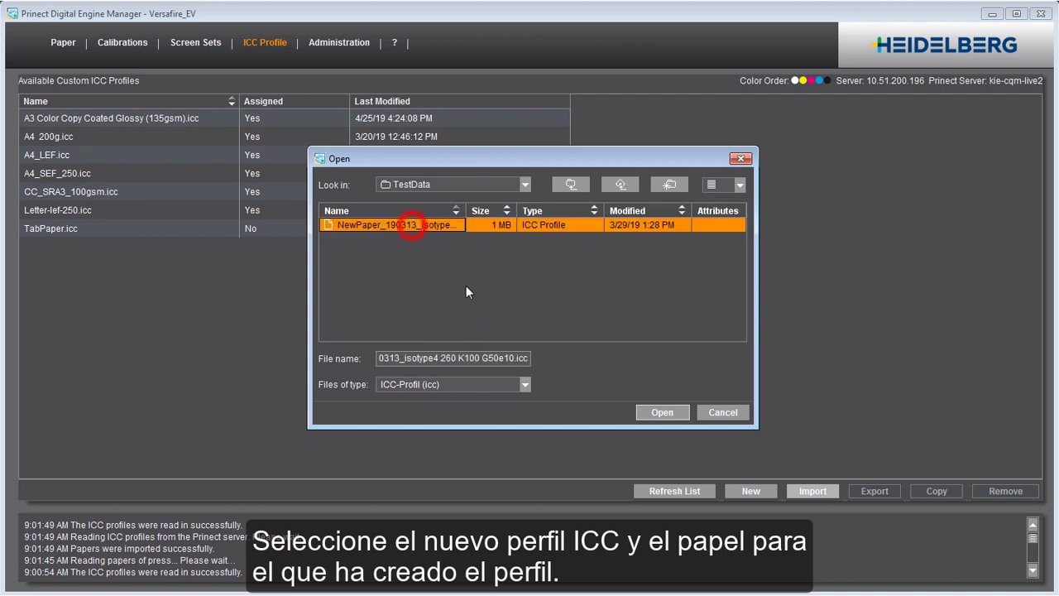
{"action": "left_click", "coordinate": [661, 413]}
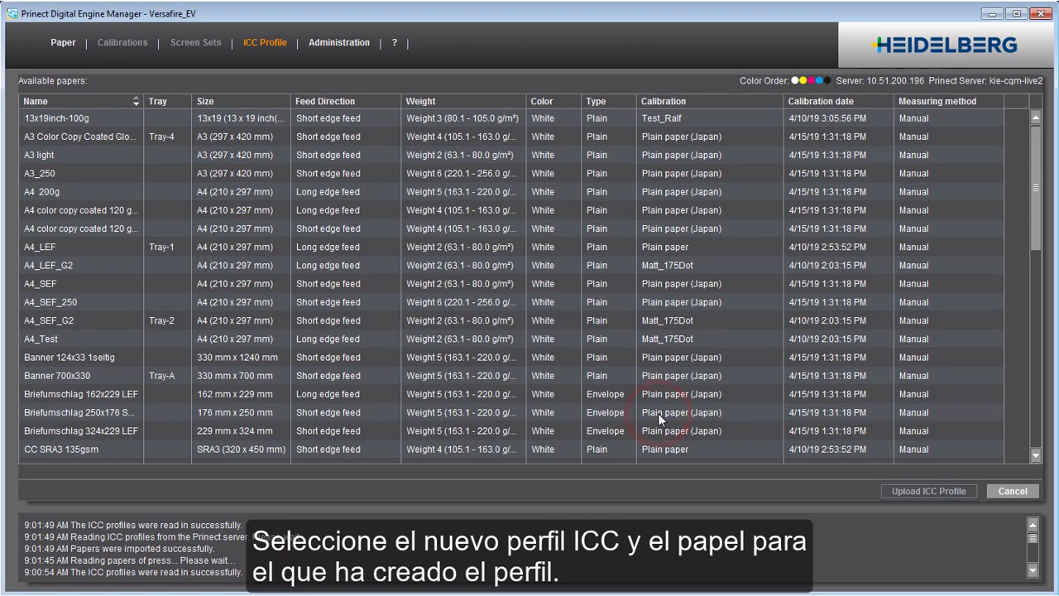
Upload the imported ICC profile for the A4_Test paper and close Digital Engine Manager.
{"action": "left_click", "coordinate": [106, 334]}
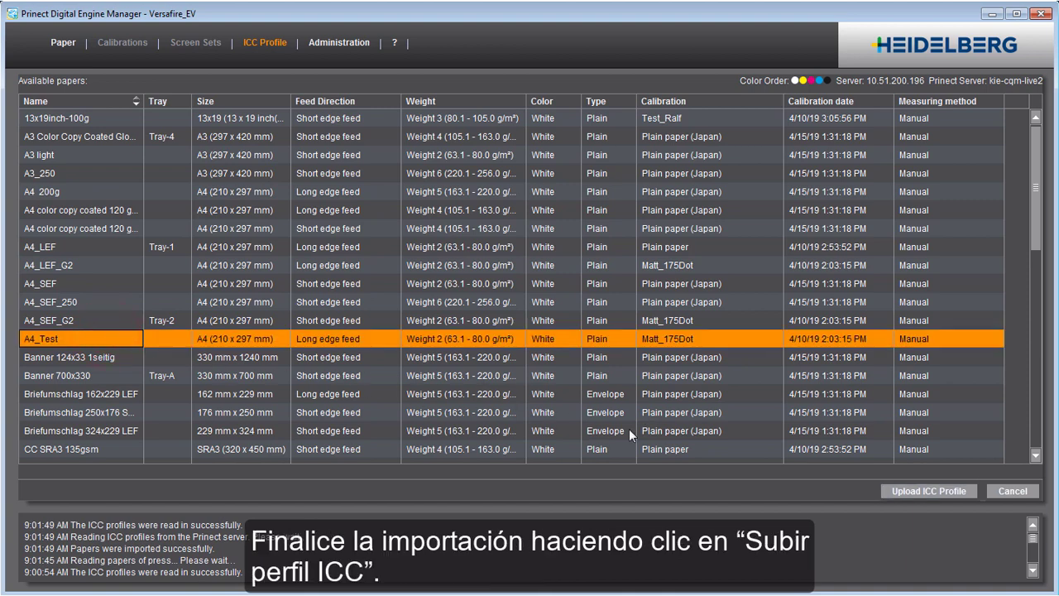
{"action": "left_click", "coordinate": [896, 492]}
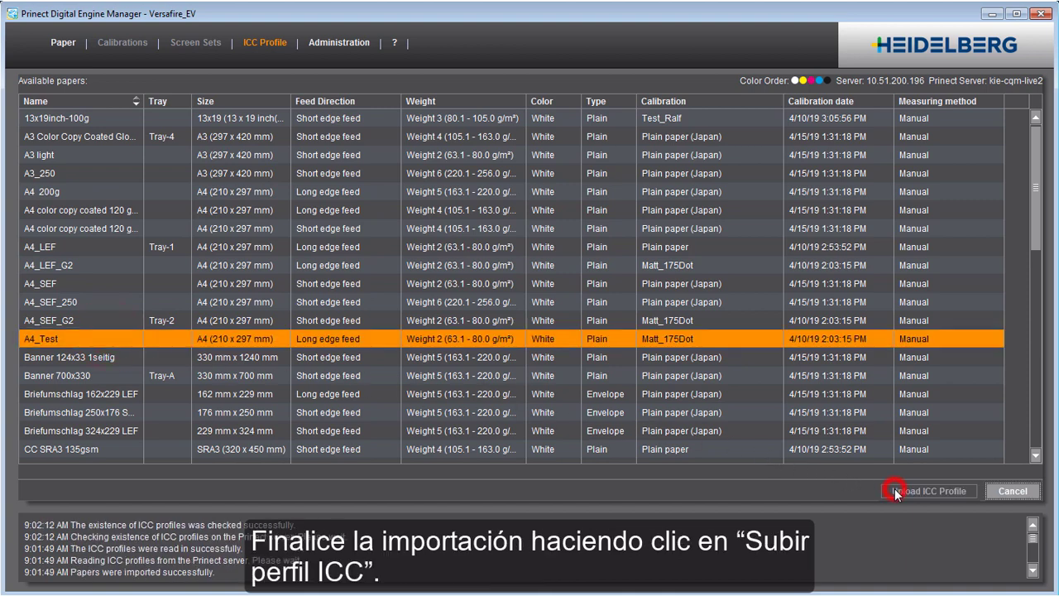
{"action": "left_click", "coordinate": [895, 490]}
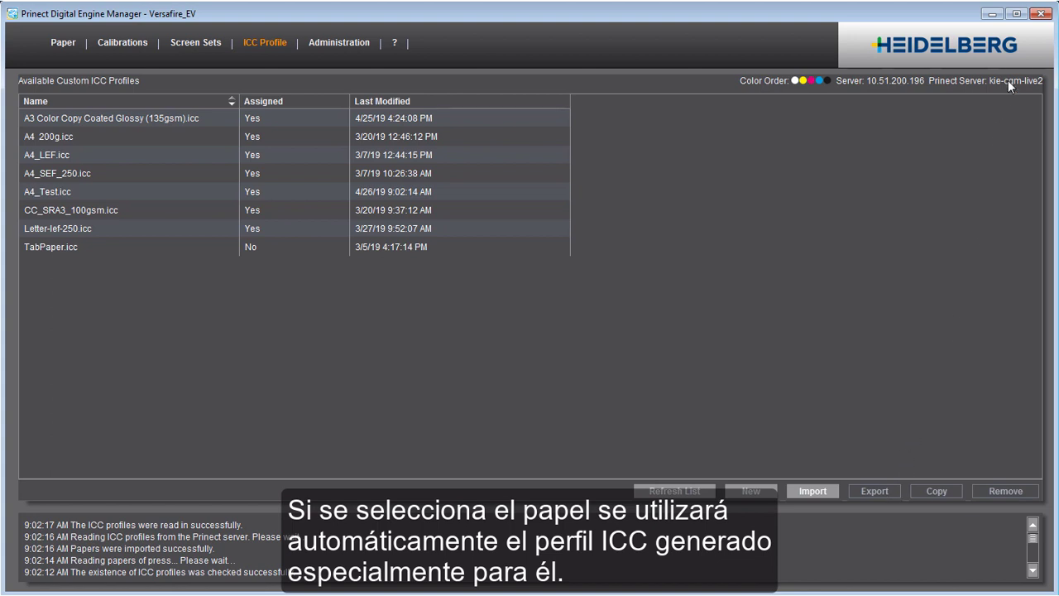
{"action": "left_click", "coordinate": [1040, 15]}
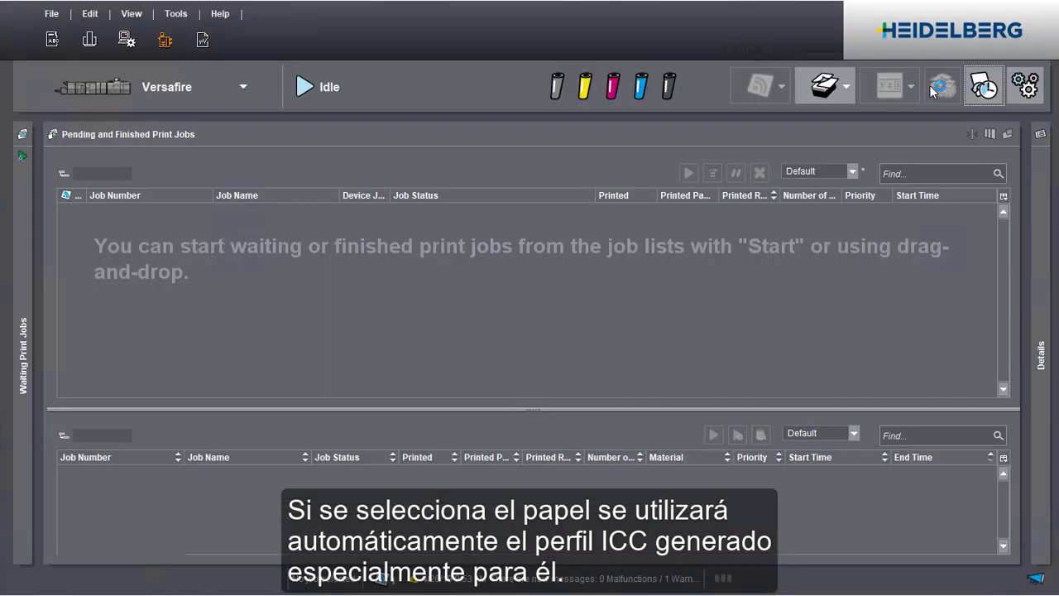